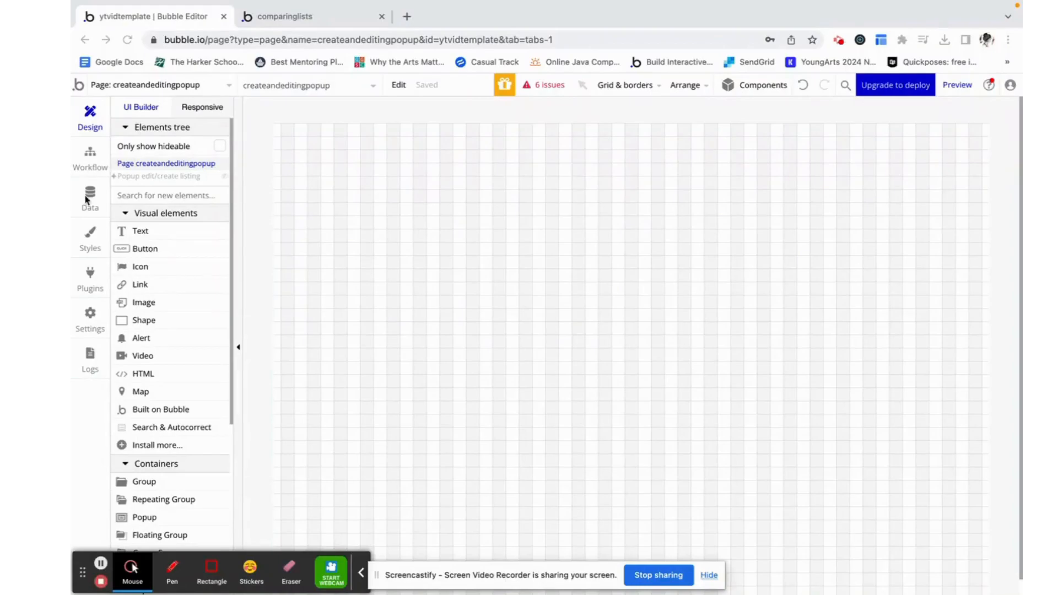
Create a new option set named "style" in the app's data section.
click(89, 198)
click(193, 145)
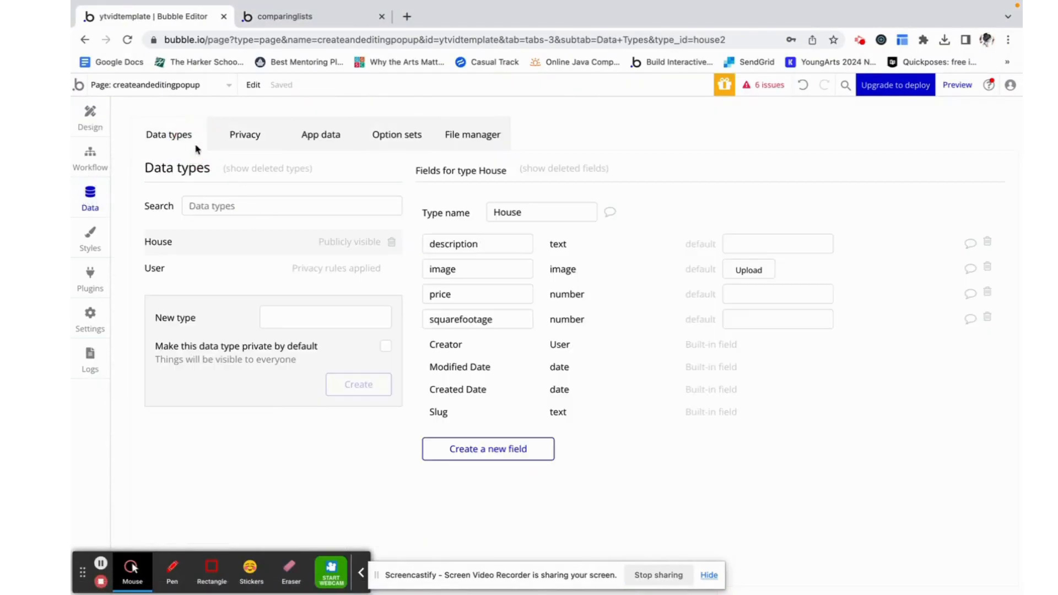
click(167, 246)
click(404, 144)
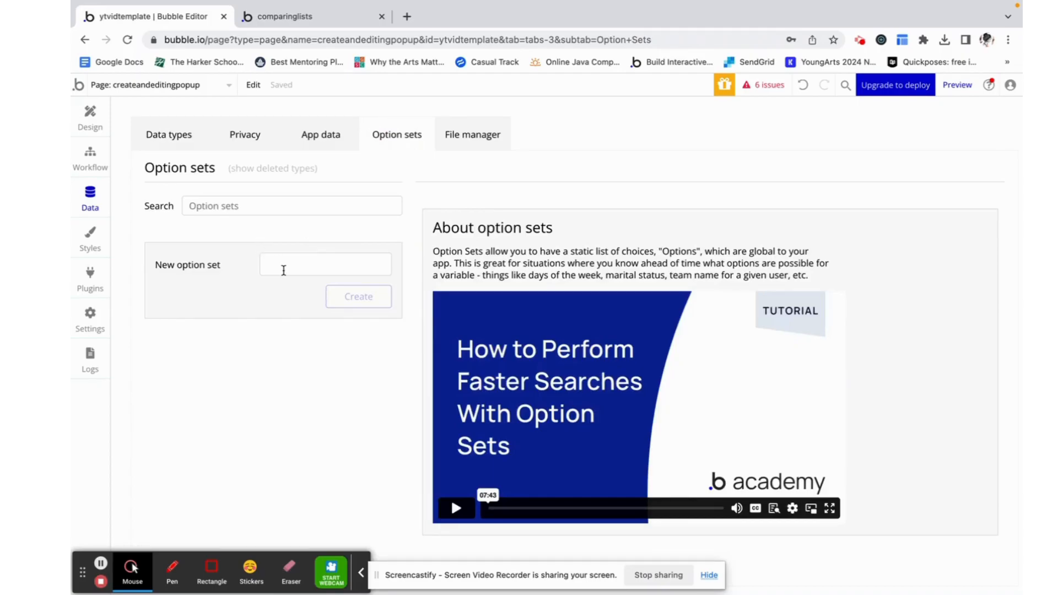
click(283, 270)
text(style)
click(358, 298)
Add the options ranch, victorian and modern to the style option set.
click(541, 374)
text(rancgh)
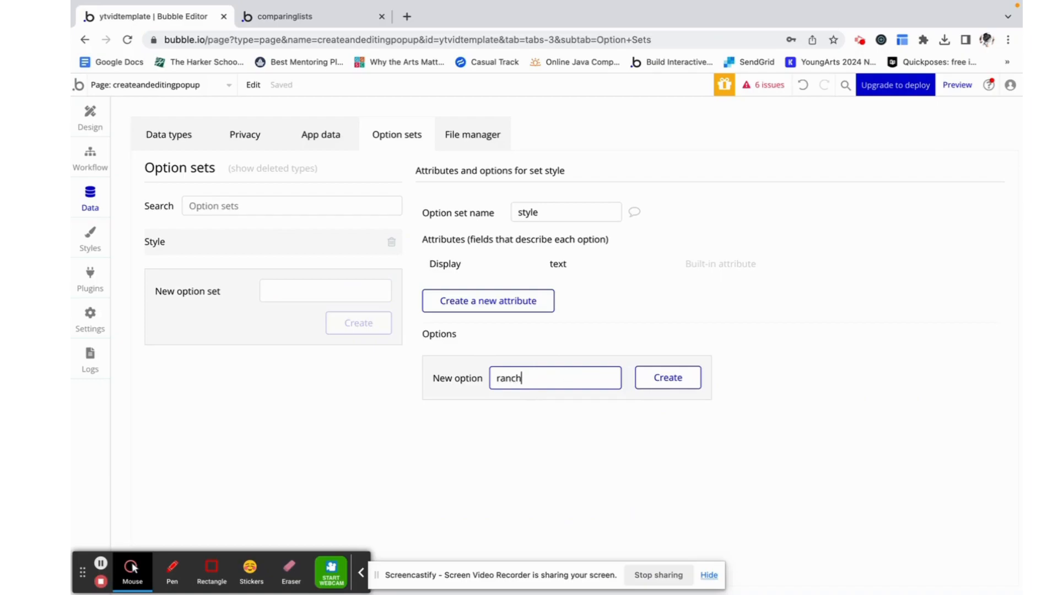
click(667, 387)
click(529, 406)
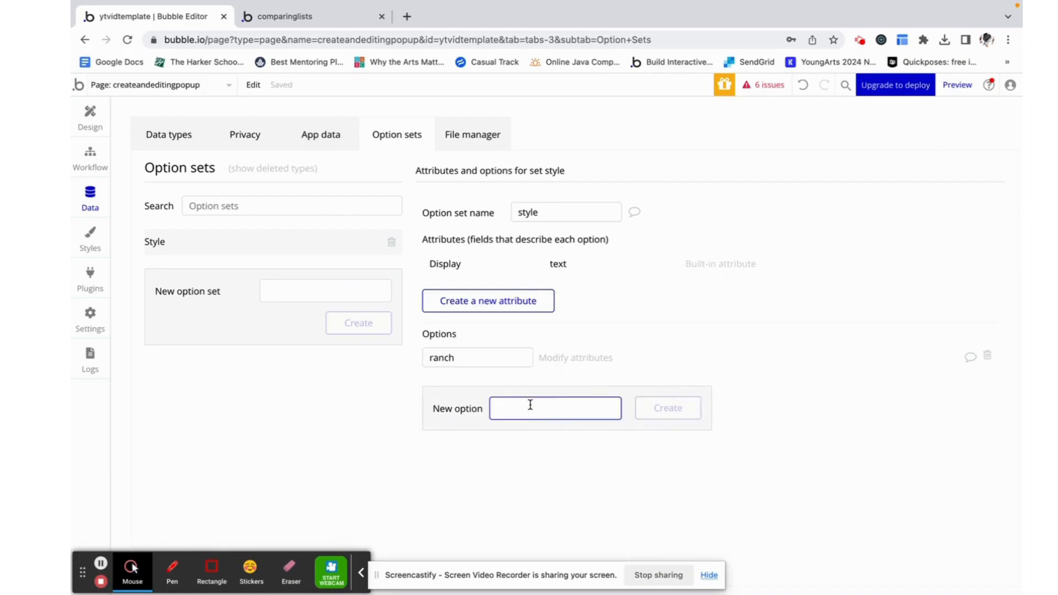
text(vict)
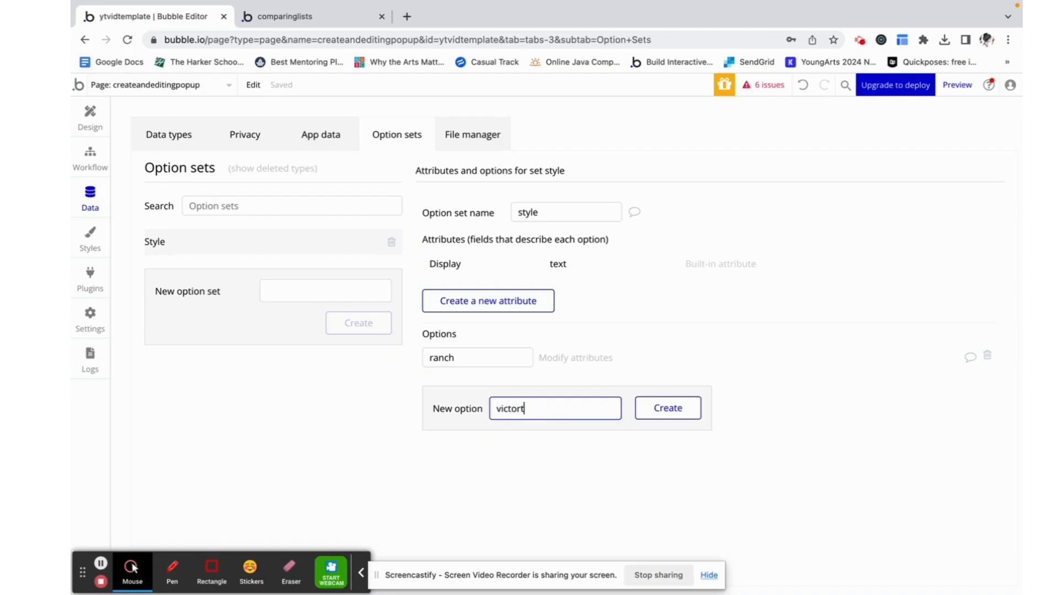
text(orian)
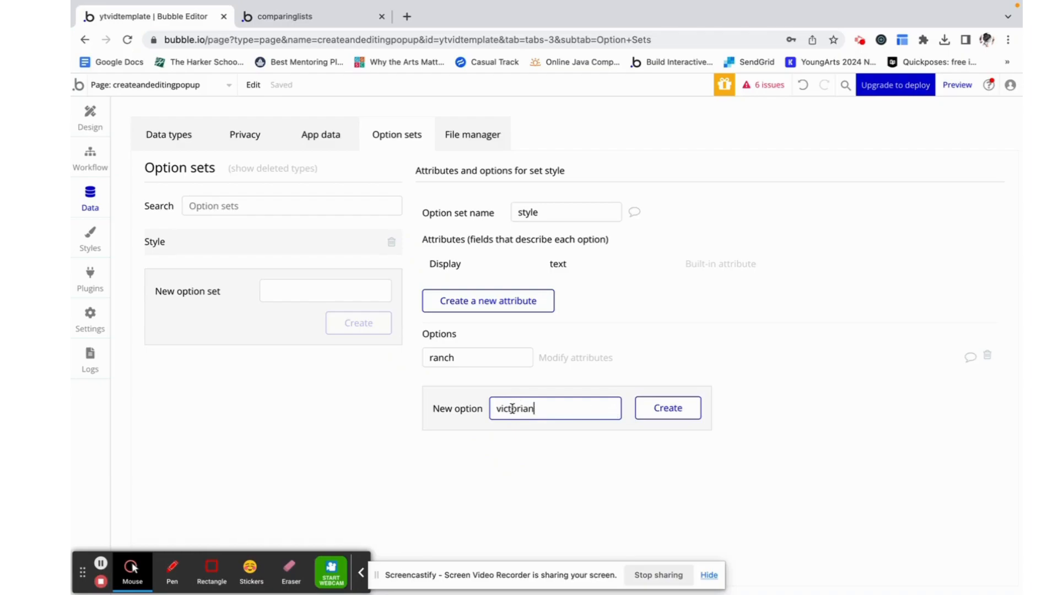
click(664, 415)
click(529, 434)
text(modern)
click(655, 435)
Add a field named "style" to the House data type, using the style option set as its field type.
click(171, 132)
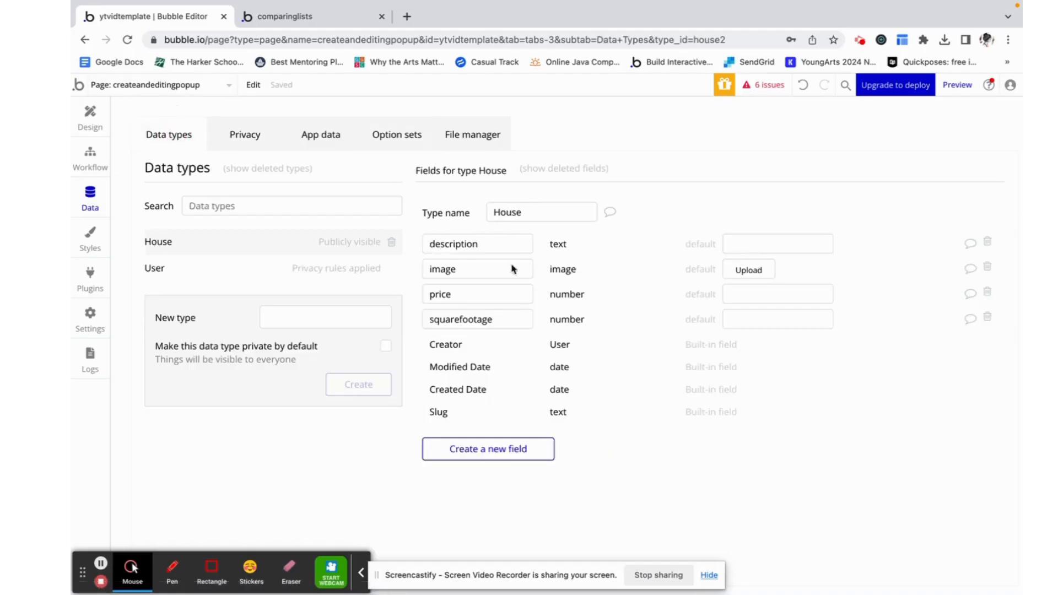
click(485, 451)
text(d)
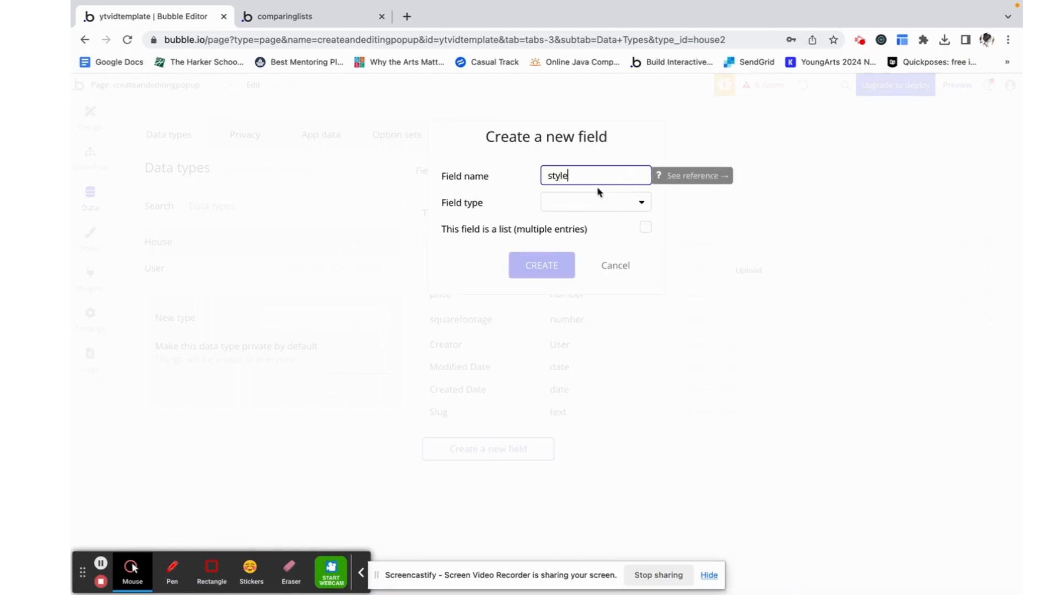
click(590, 202)
text(sty)
click(578, 226)
click(542, 265)
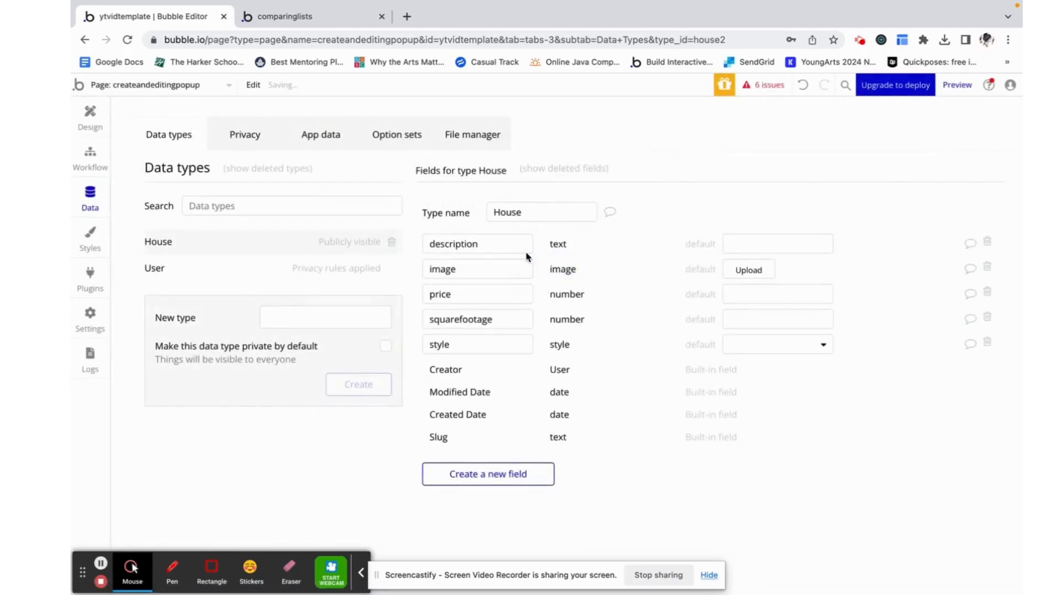
Draw a repeating group on the page, about 25 px from its left edge and 24 px from its top.
click(90, 115)
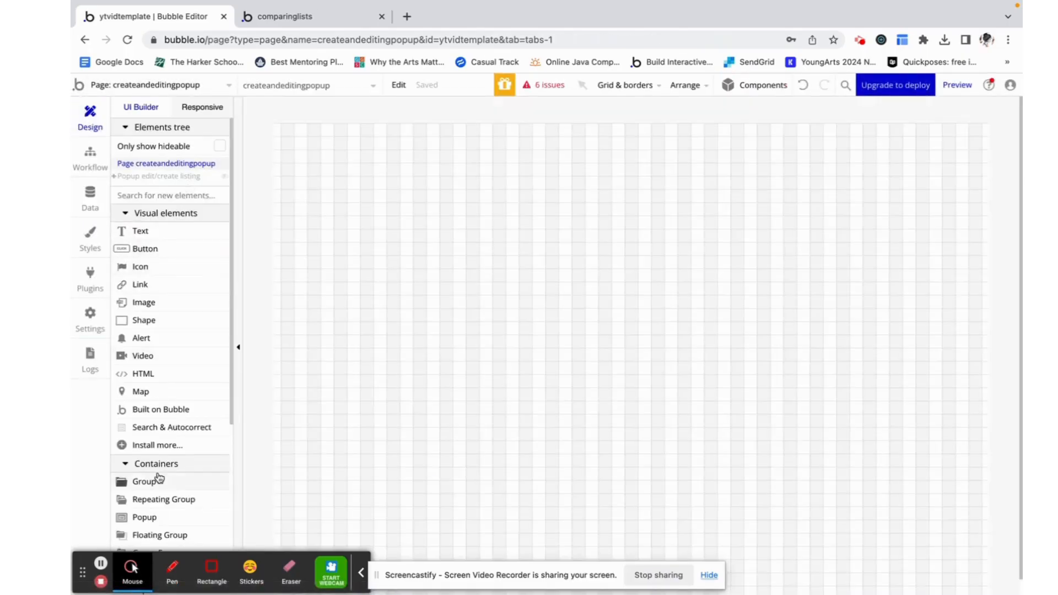
scroll(158, 479, down, 1)
click(158, 495)
drag(291, 140, 550, 427)
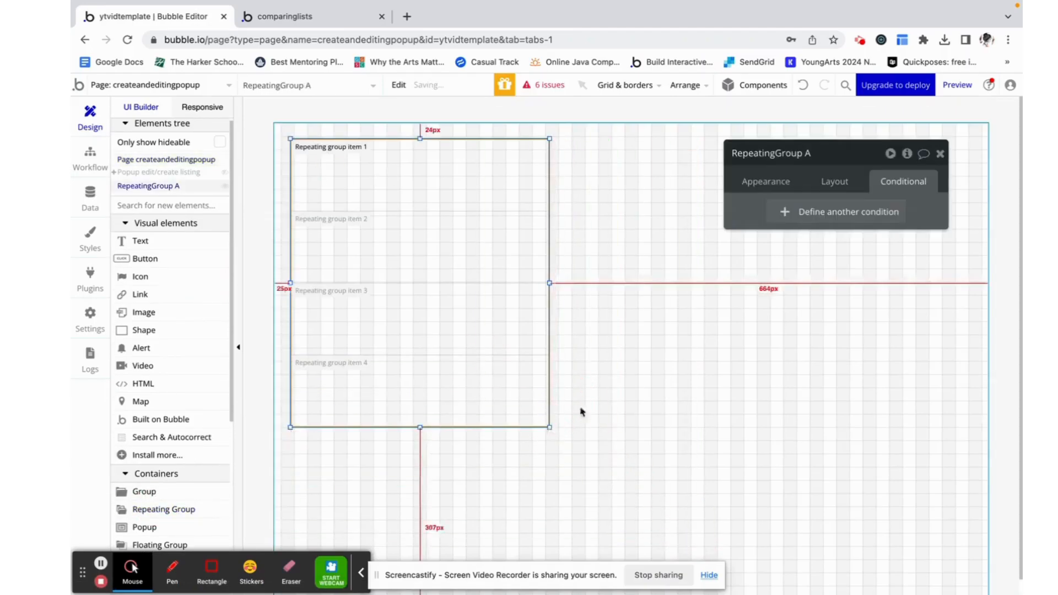
Set the repeating group's type of content to House and its data source to a search for Houses.
click(762, 180)
click(857, 212)
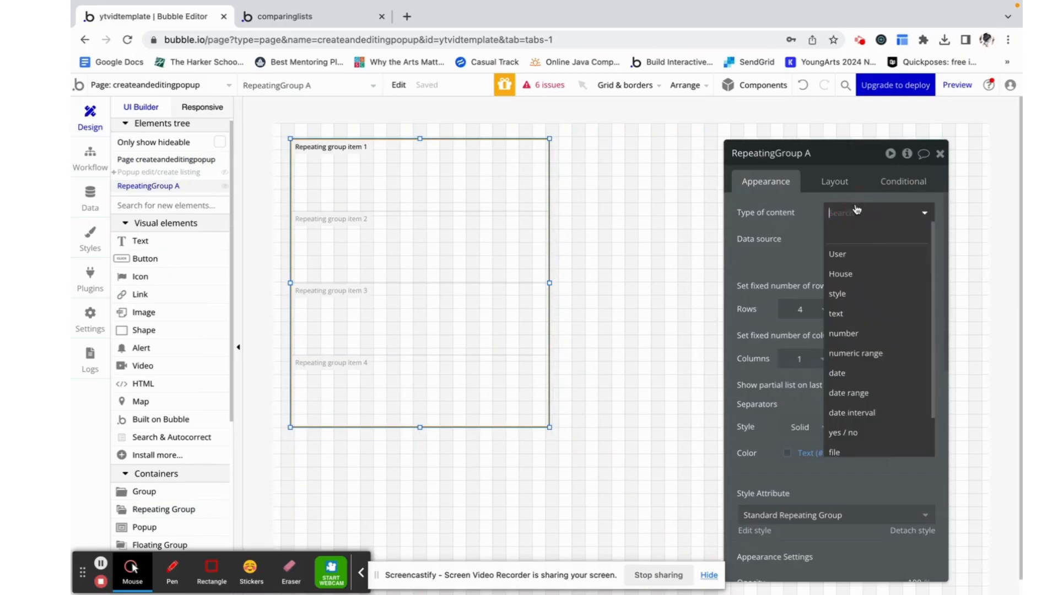
click(847, 275)
click(845, 240)
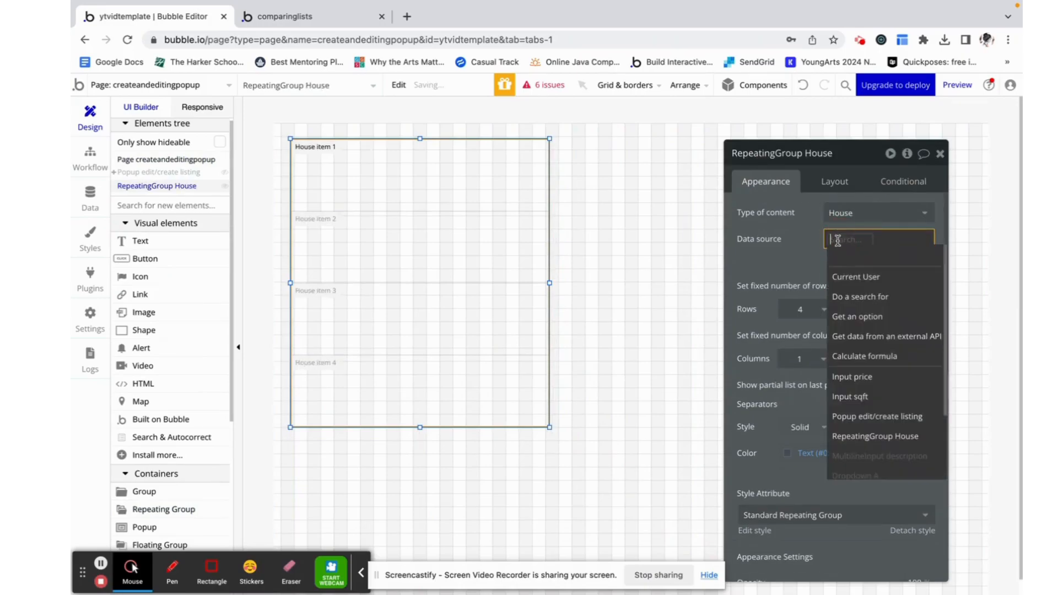
click(860, 296)
click(639, 185)
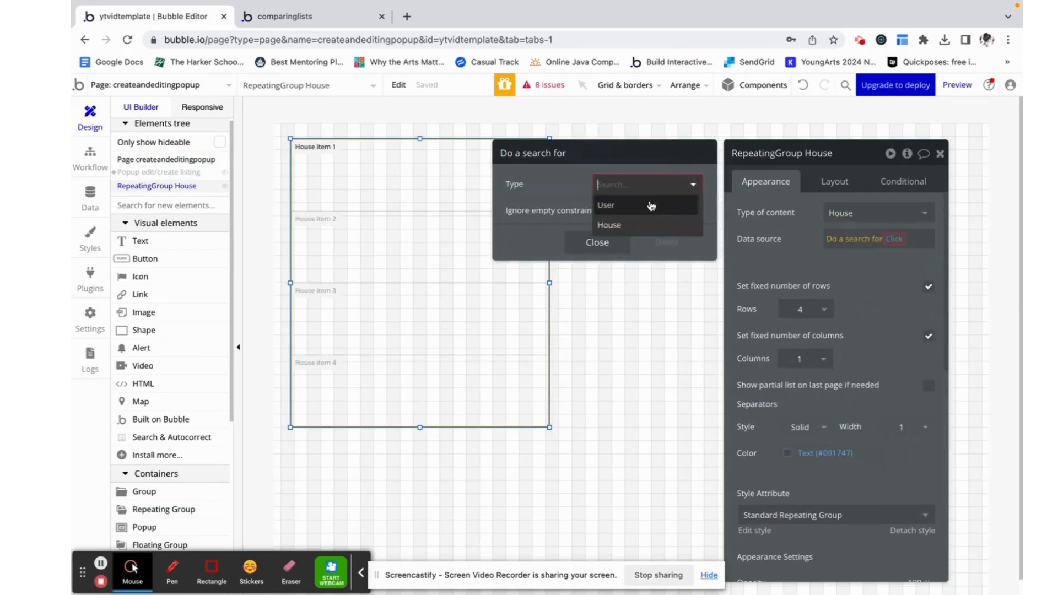
click(633, 222)
click(901, 279)
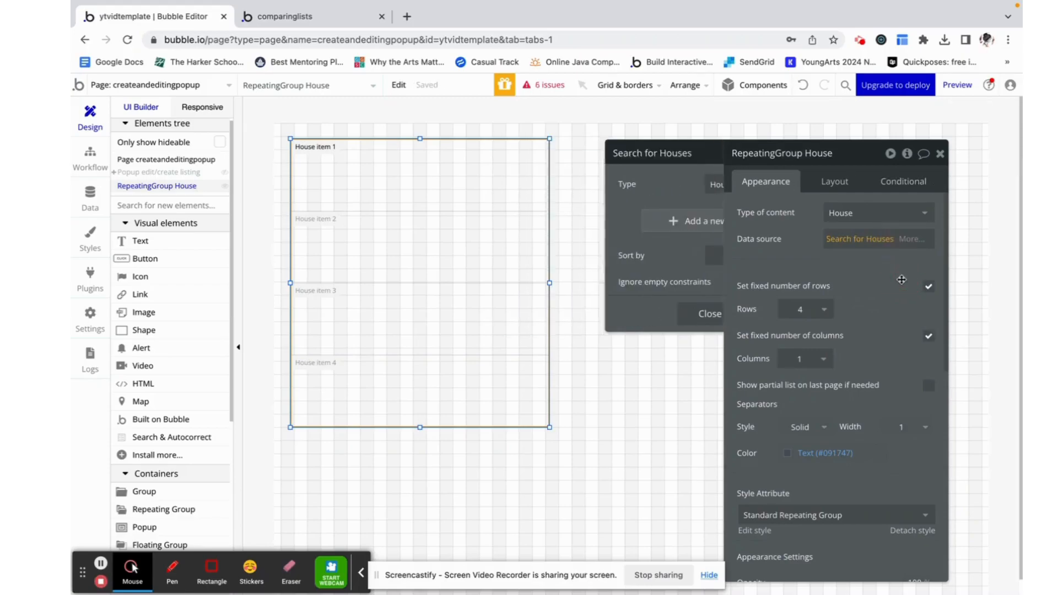
Turn off the fixed number of rows for the House repeating group and deselect it.
click(929, 286)
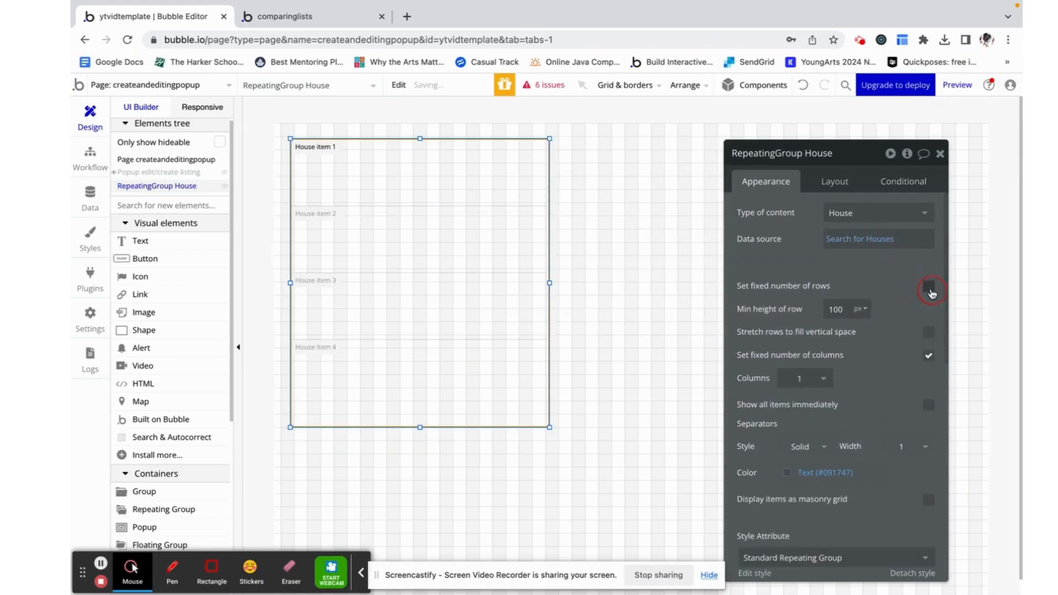
click(939, 154)
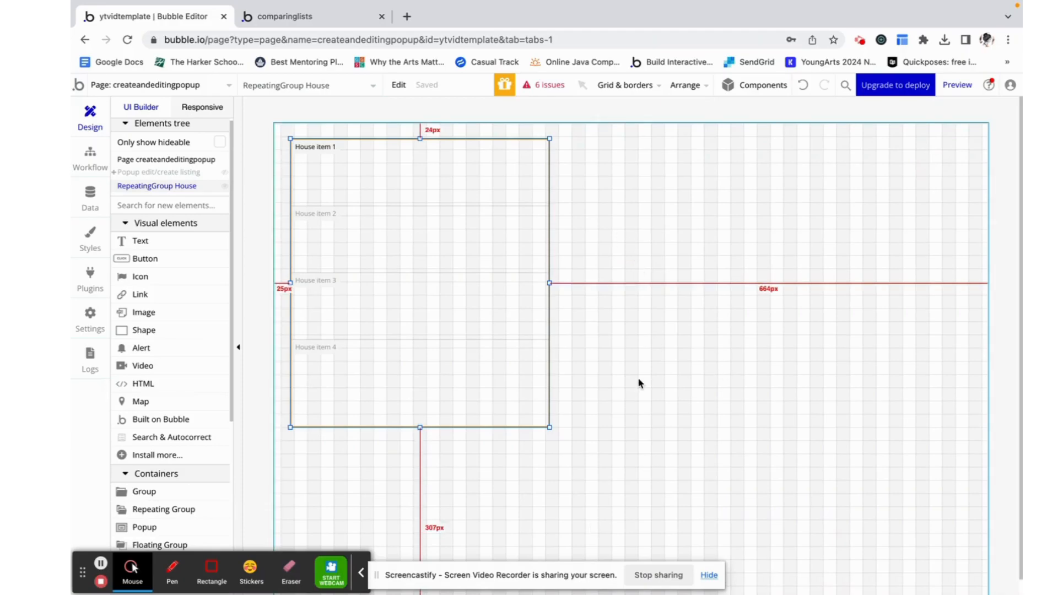
click(459, 470)
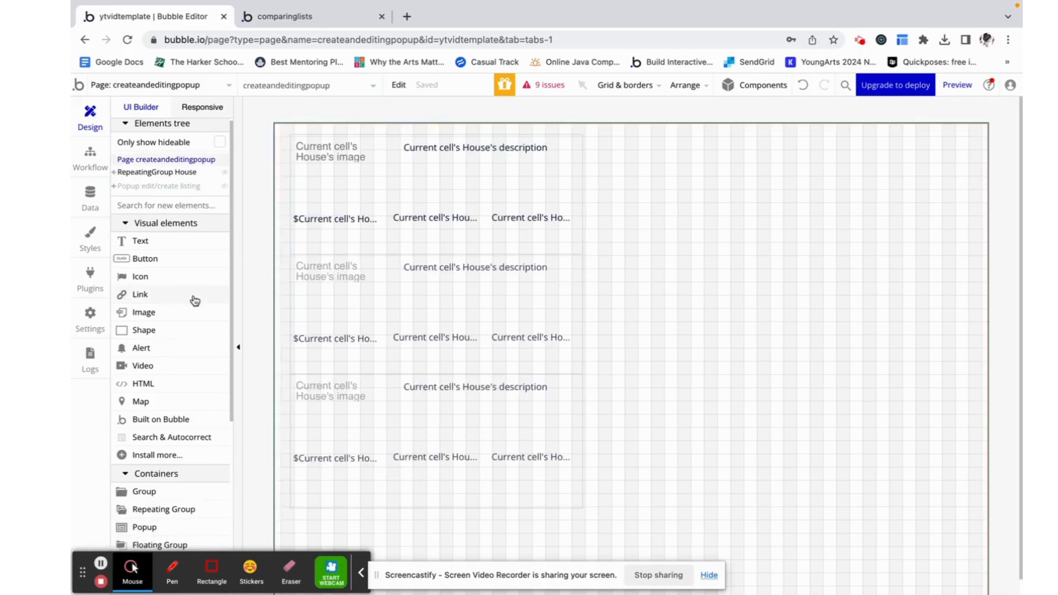
Draw a button labelled "create a listing" beside the repeating group near the page's top edge and shrink it slightly.
click(182, 262)
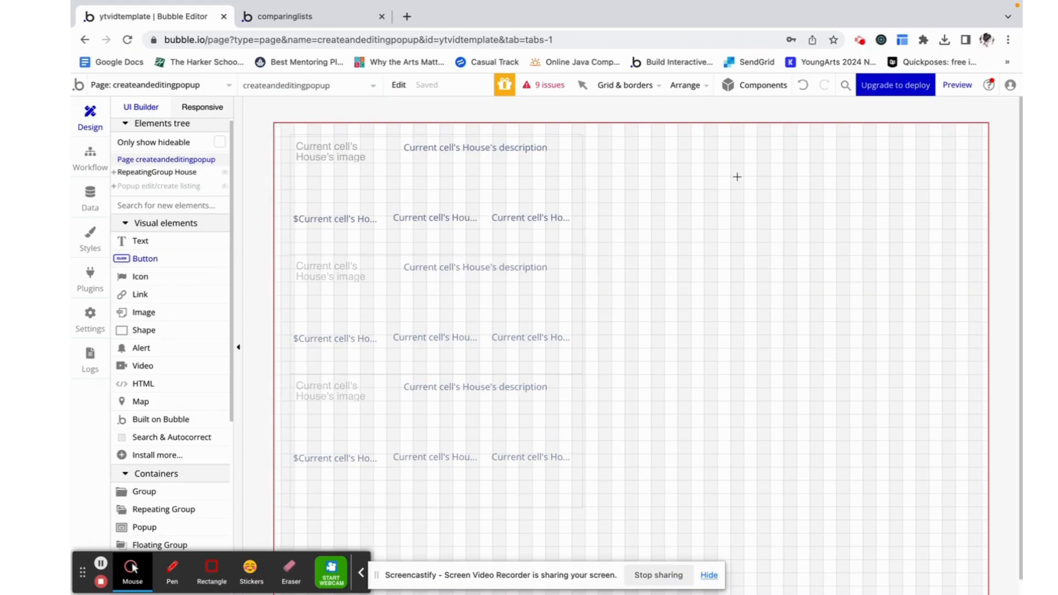
mouse_move(623, 140)
mouse_down()
mouse_move(834, 182)
mouse_move(826, 187)
mouse_up()
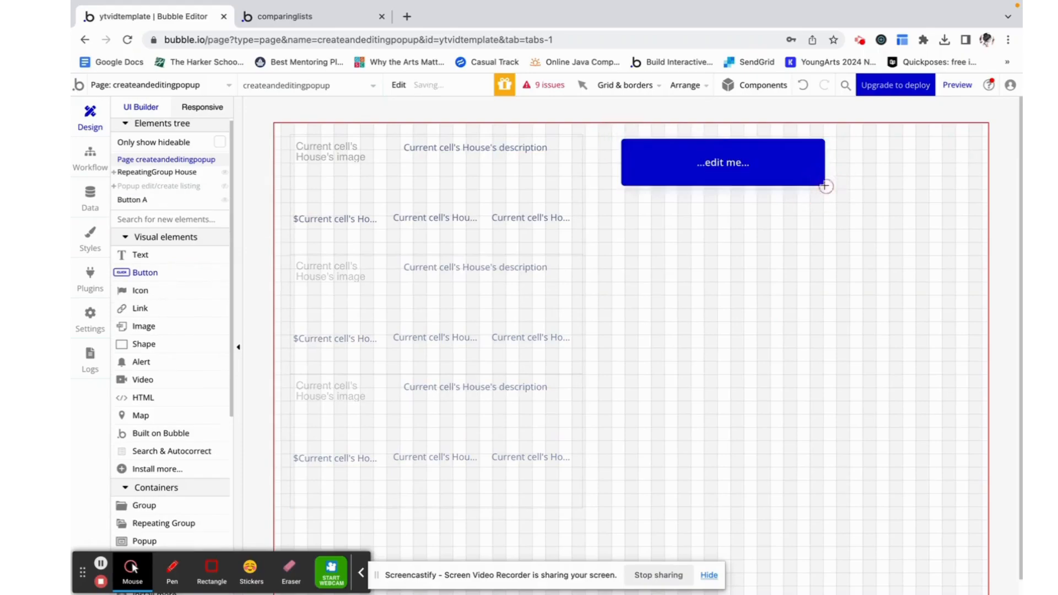
text(create a lis)
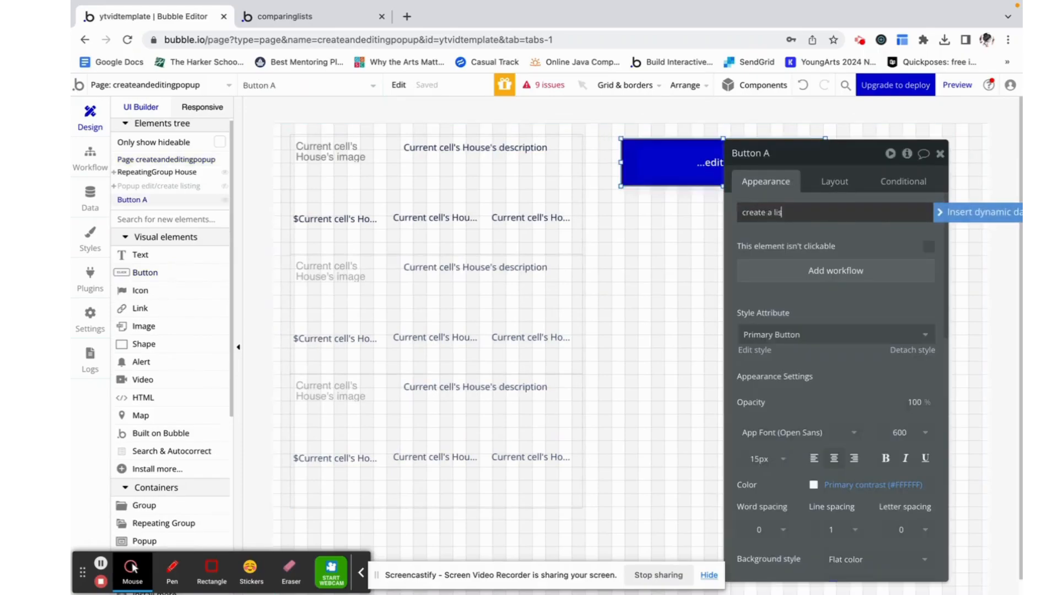
text(ting)
click(941, 154)
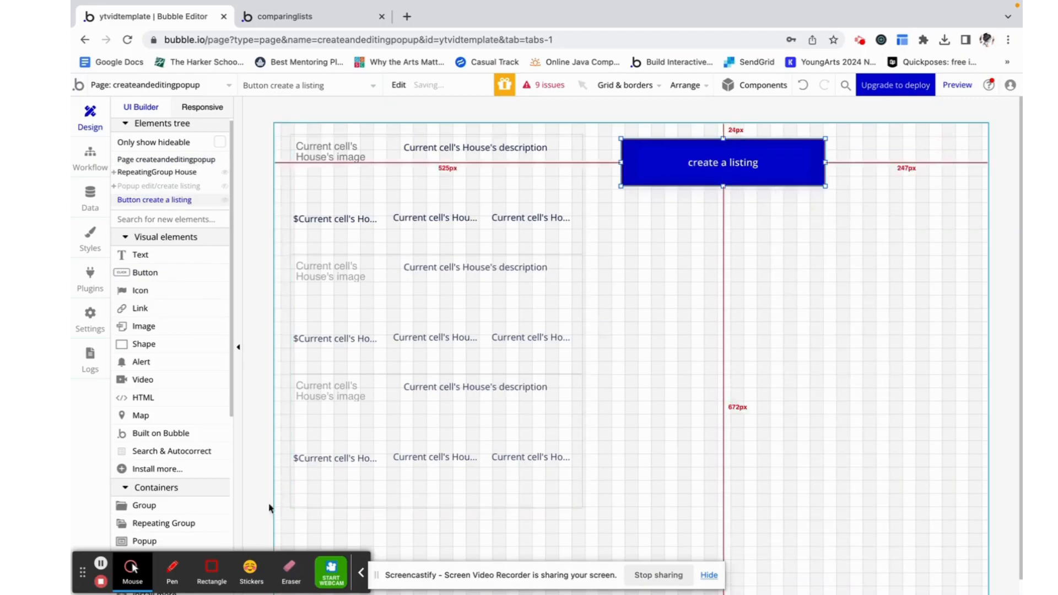
drag(826, 187, 813, 169)
Add a small button labelled "edit" inside the repeating group's first cell, below the house description.
click(142, 272)
drag(404, 179, 462, 193)
text(edit)
click(940, 154)
drag(433, 194, 432, 202)
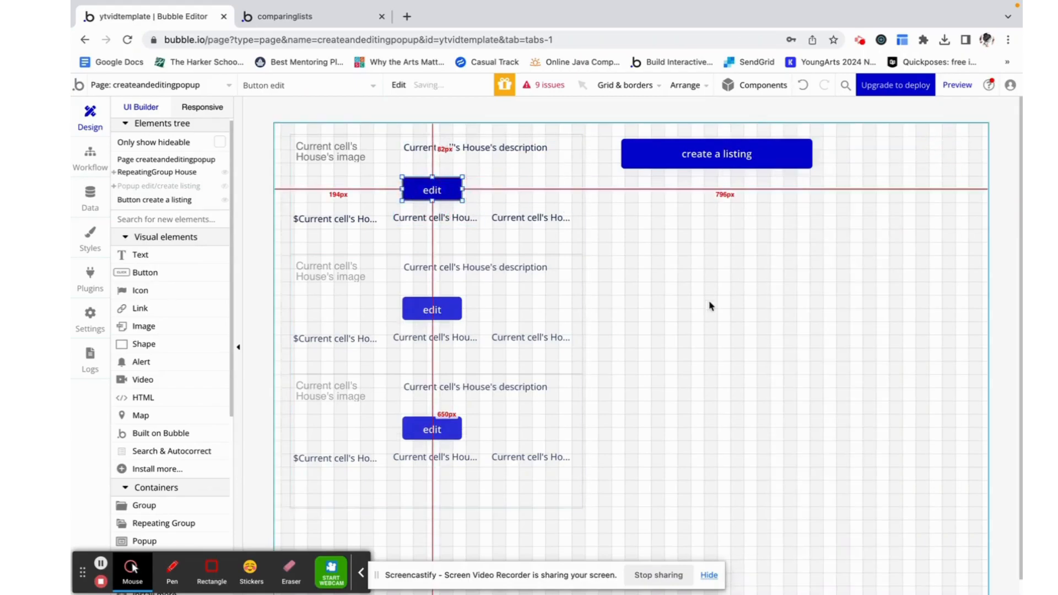
click(710, 306)
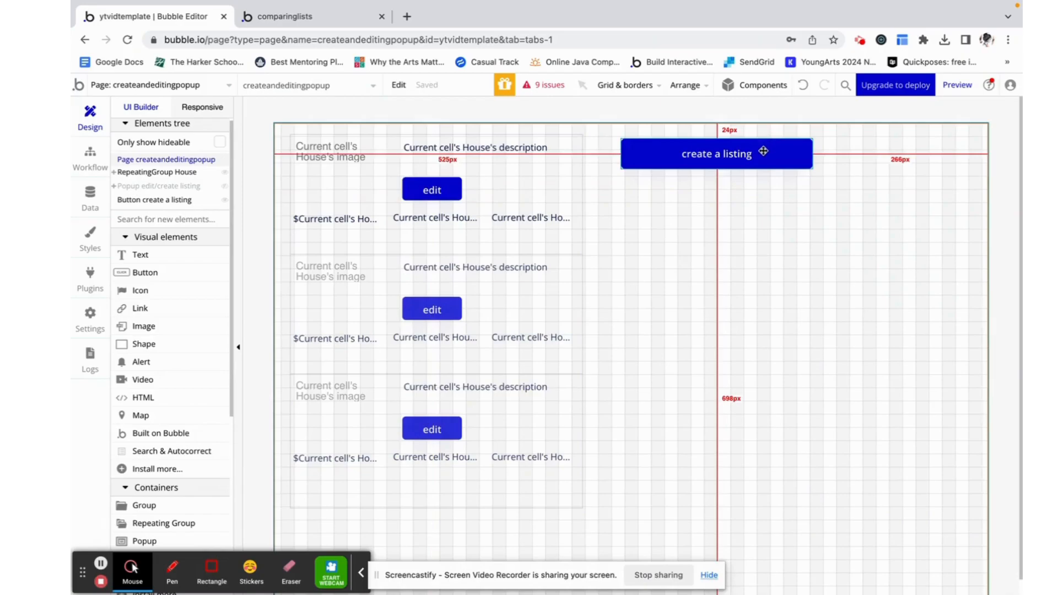
Draw a tall popup on the page and name it "Popup create/edit a listing".
click(144, 541)
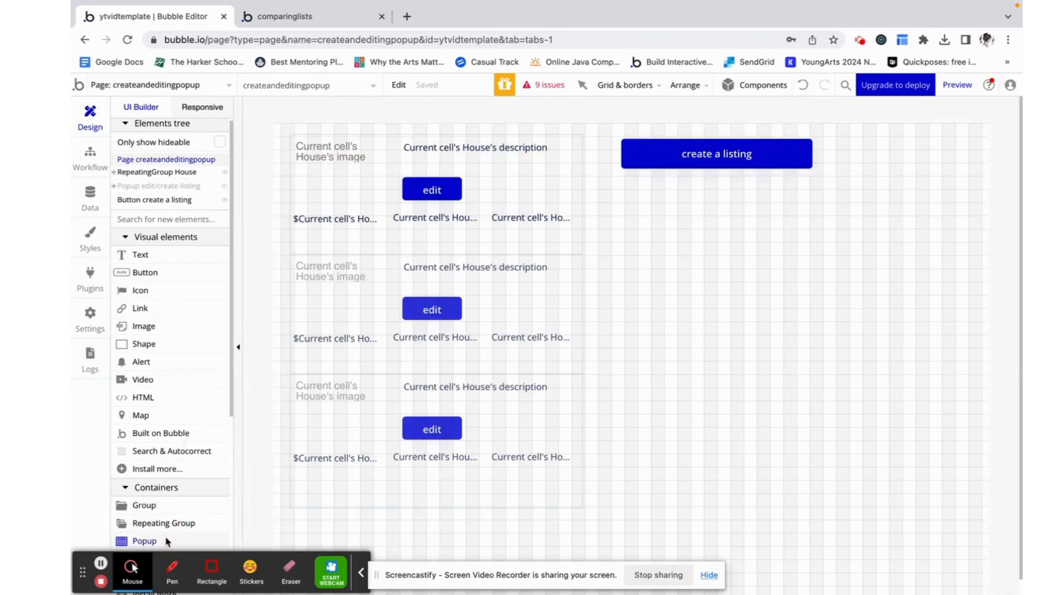
drag(449, 140, 737, 509)
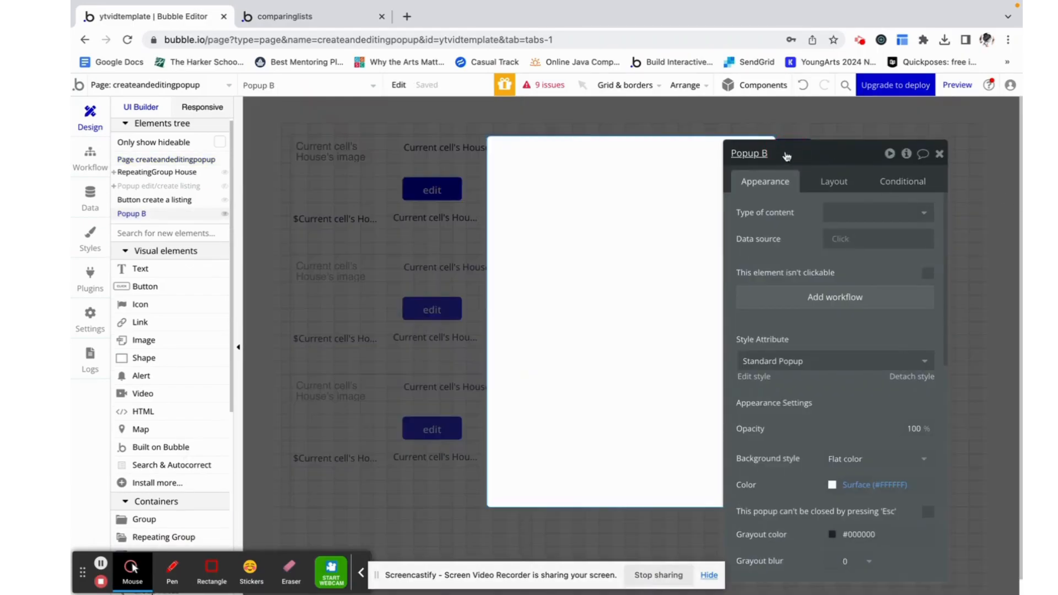
click(764, 155)
text(g)
click(940, 158)
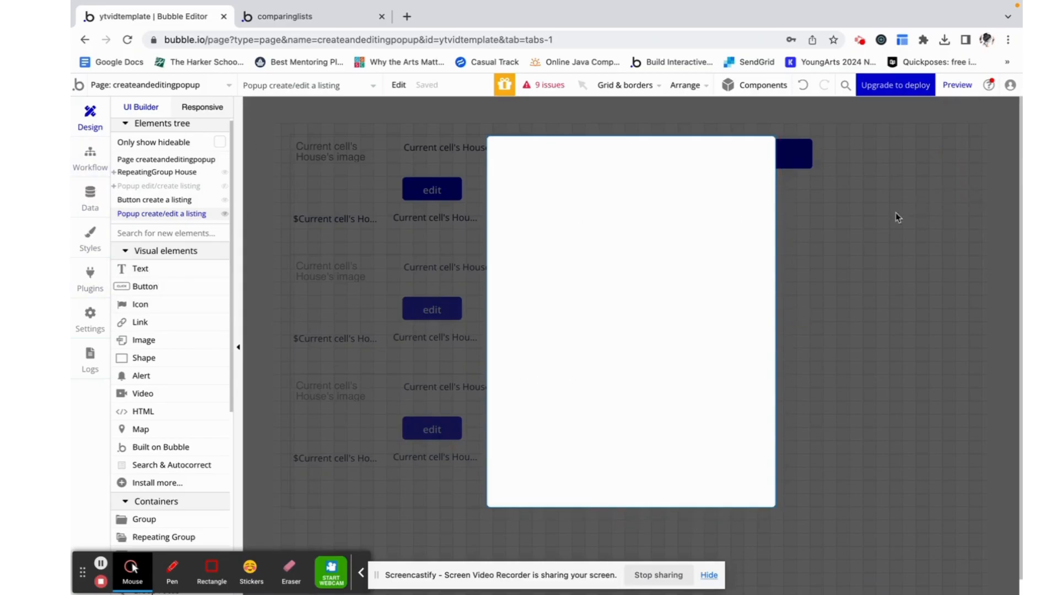
click(104, 564)
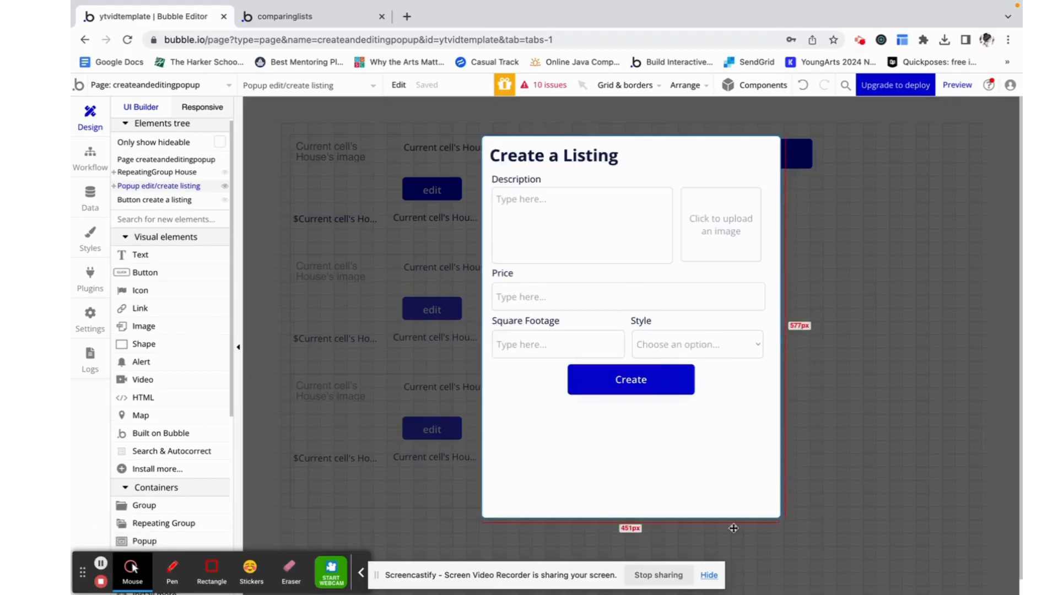
Set the popup's Style dropdown to dynamic choices of type style, with All style as the choices source.
double_click(729, 345)
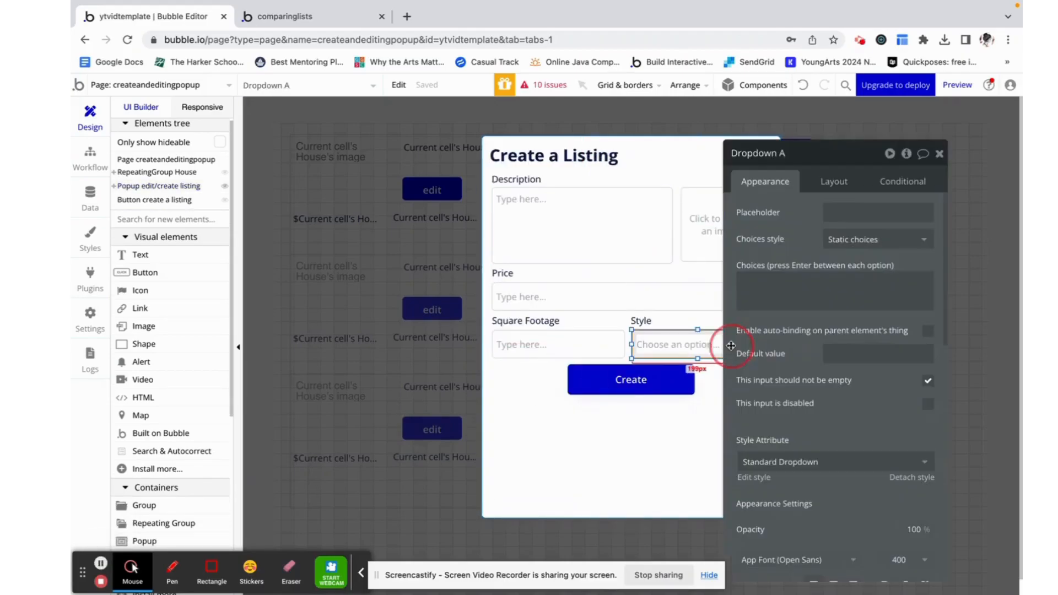
click(854, 239)
click(840, 301)
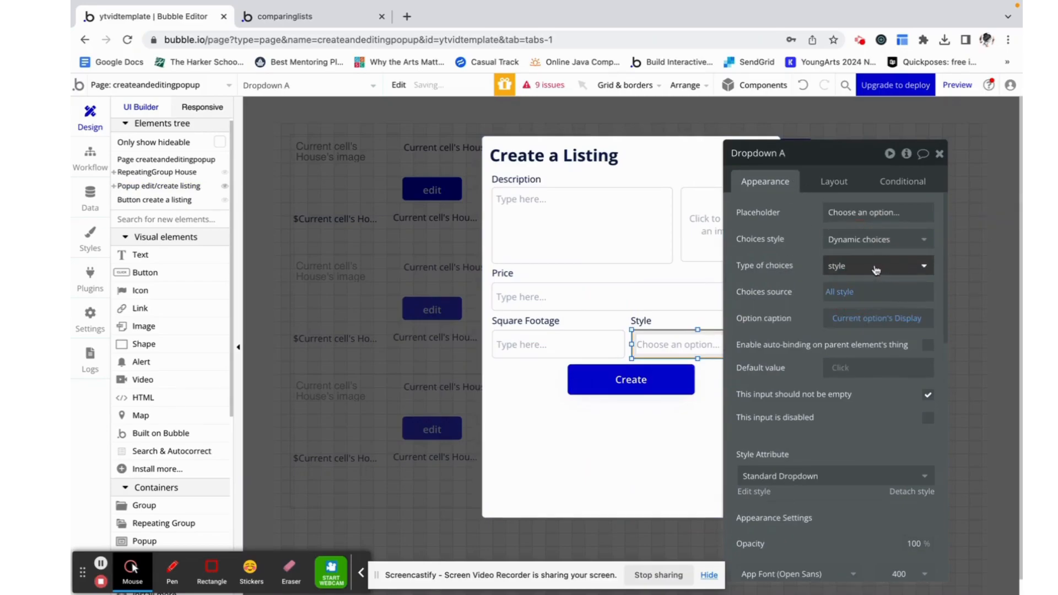
click(829, 269)
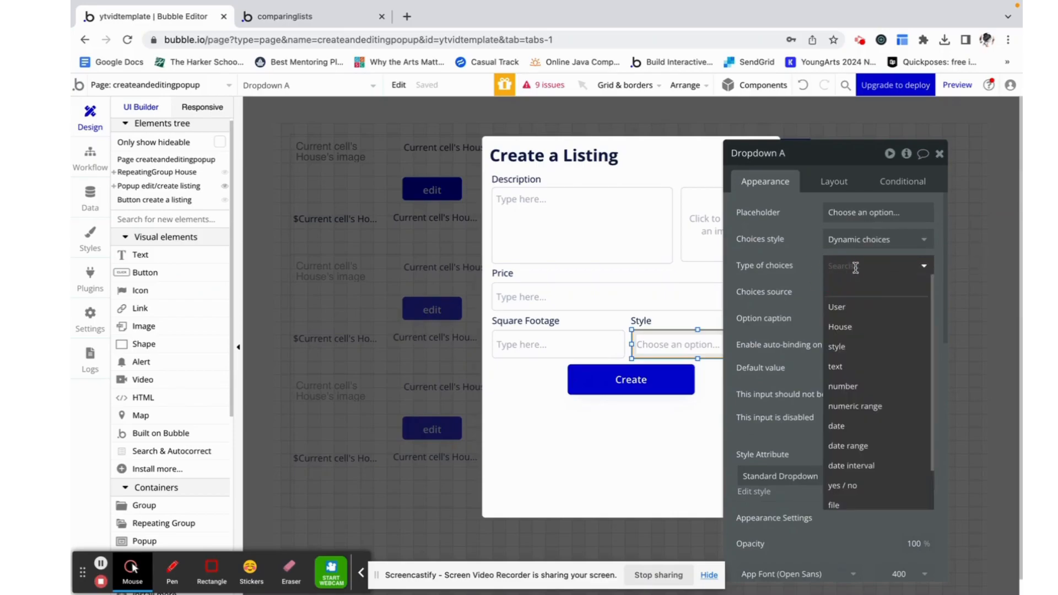
click(848, 348)
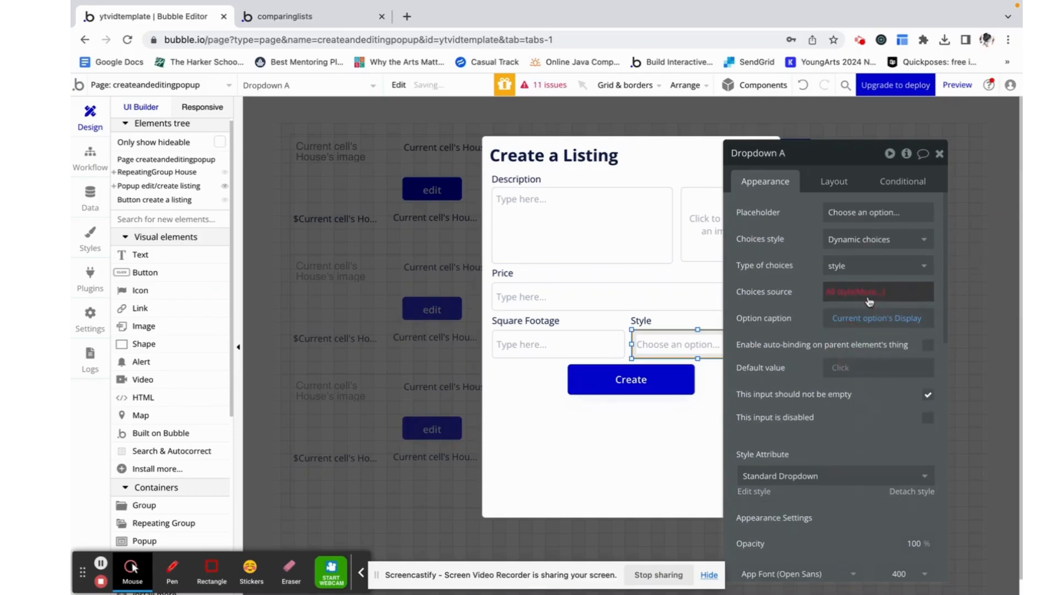
click(840, 295)
click(804, 303)
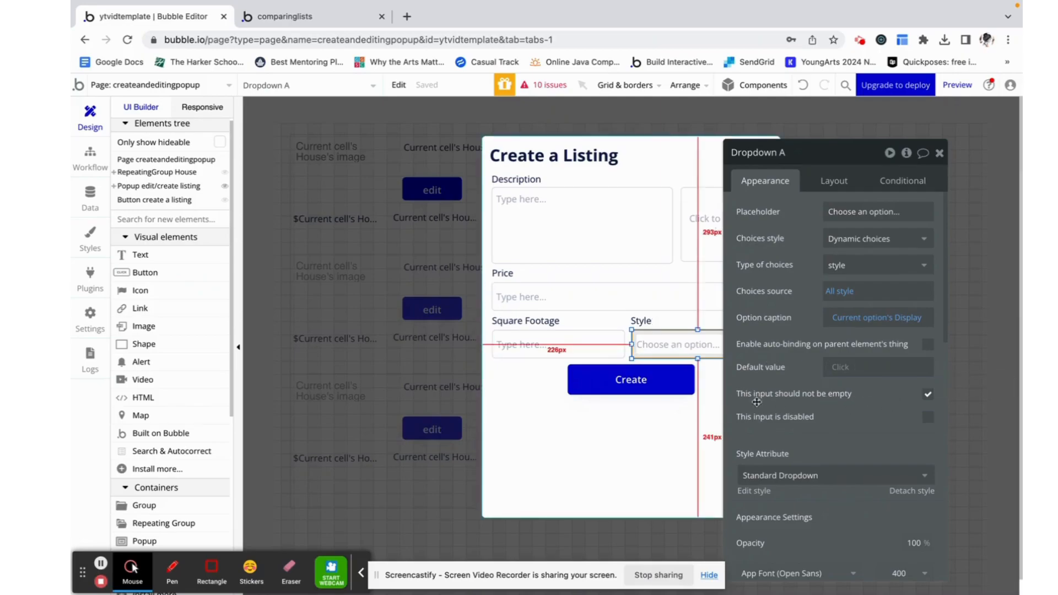
click(939, 155)
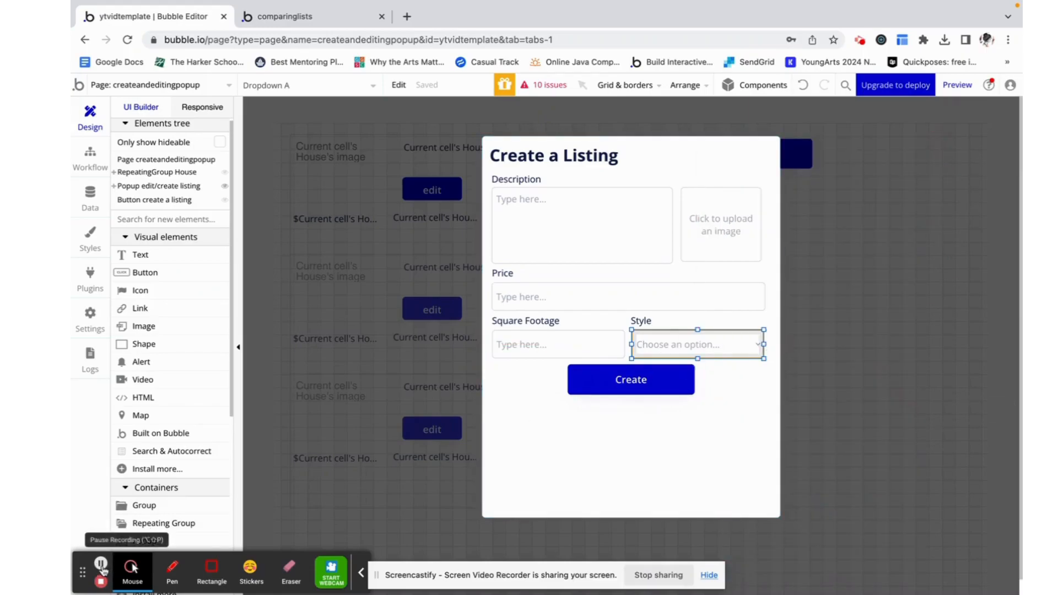
Add a workflow to the popup's Create button that creates a new thing of type House.
double_click(631, 387)
click(860, 268)
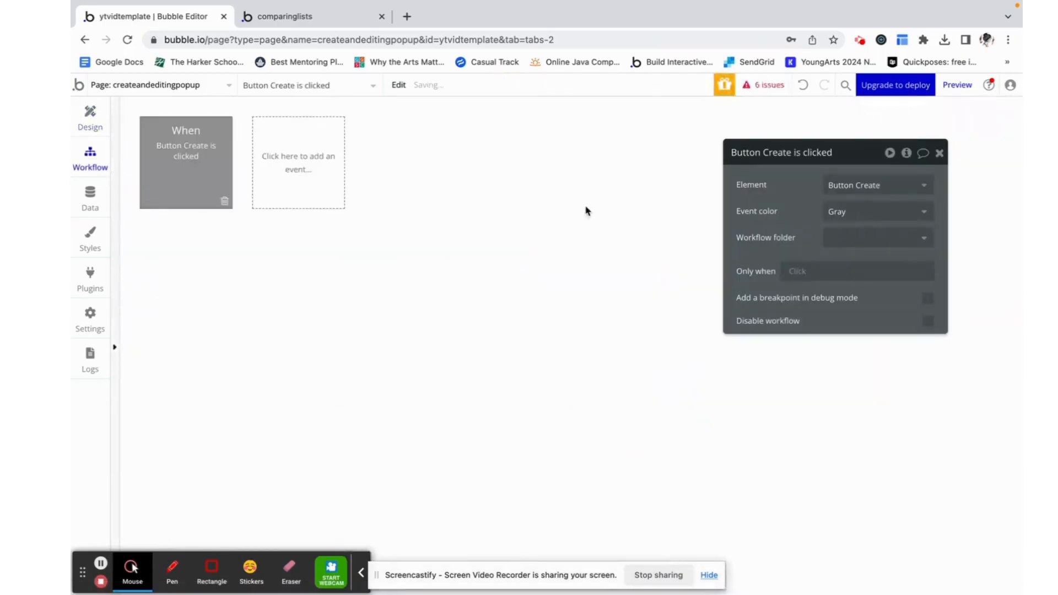
click(200, 250)
mouse_move(206, 347)
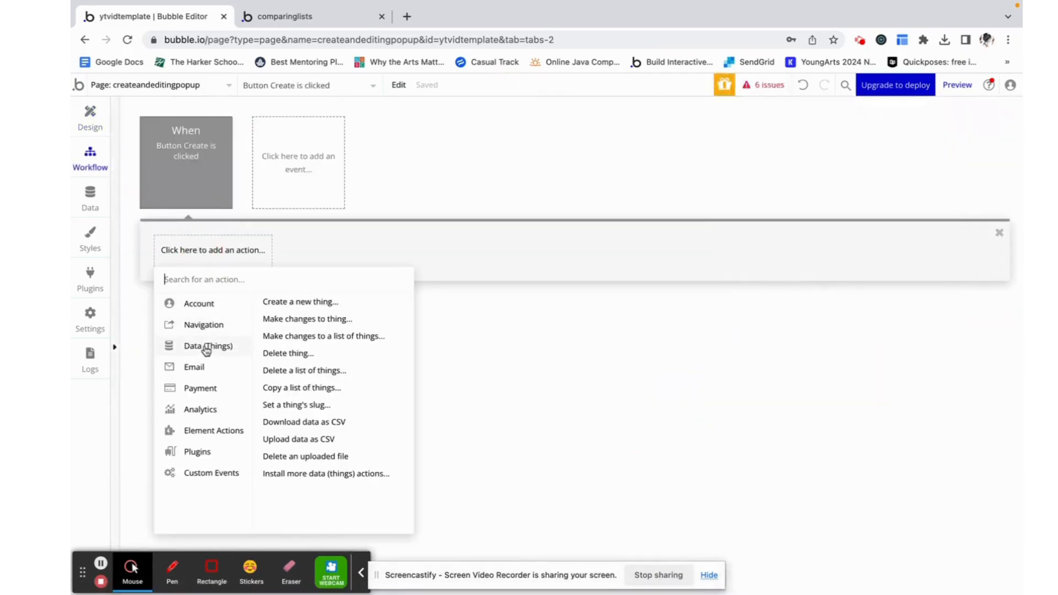
click(290, 302)
click(862, 185)
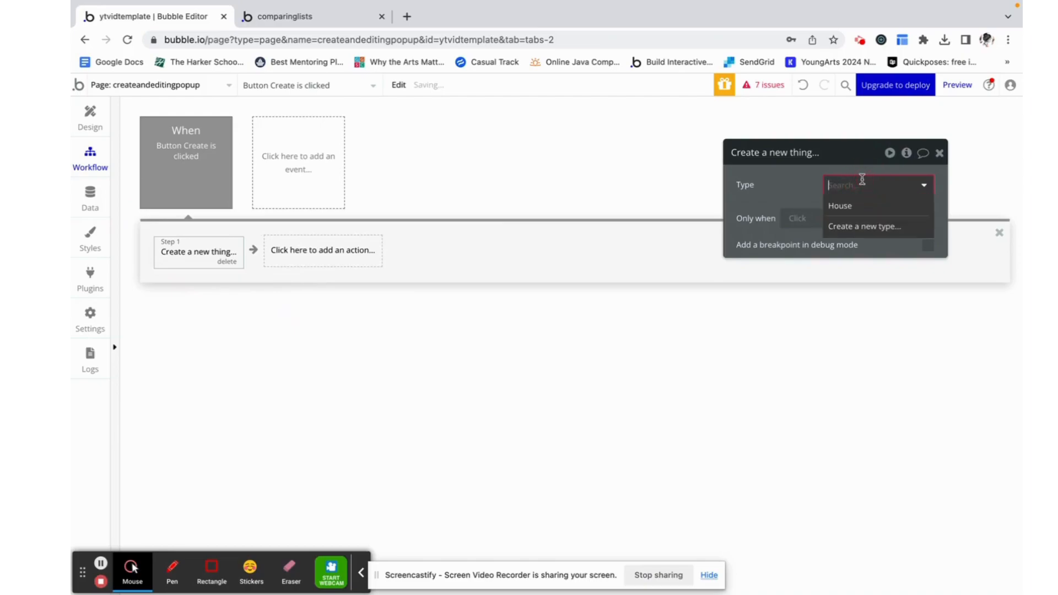
click(843, 203)
Set the new House's description, image, price, squarefootage and style from the matching popup inputs, converting price and squarefootage to number.
click(766, 226)
click(763, 218)
click(759, 233)
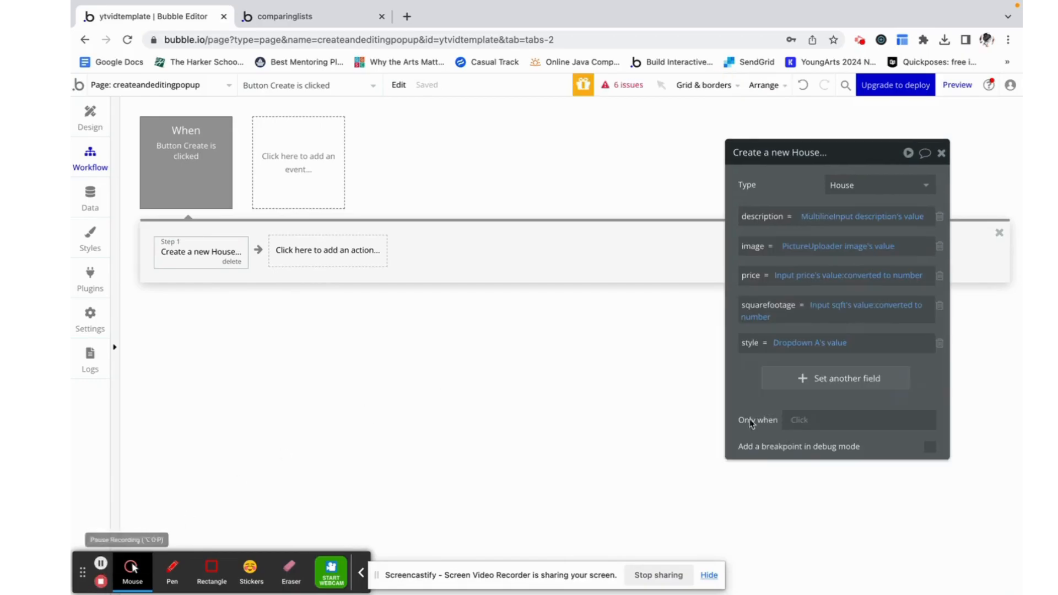
click(940, 155)
Add a second action to the Create button's workflow that hides Popup edit/create listing.
click(371, 249)
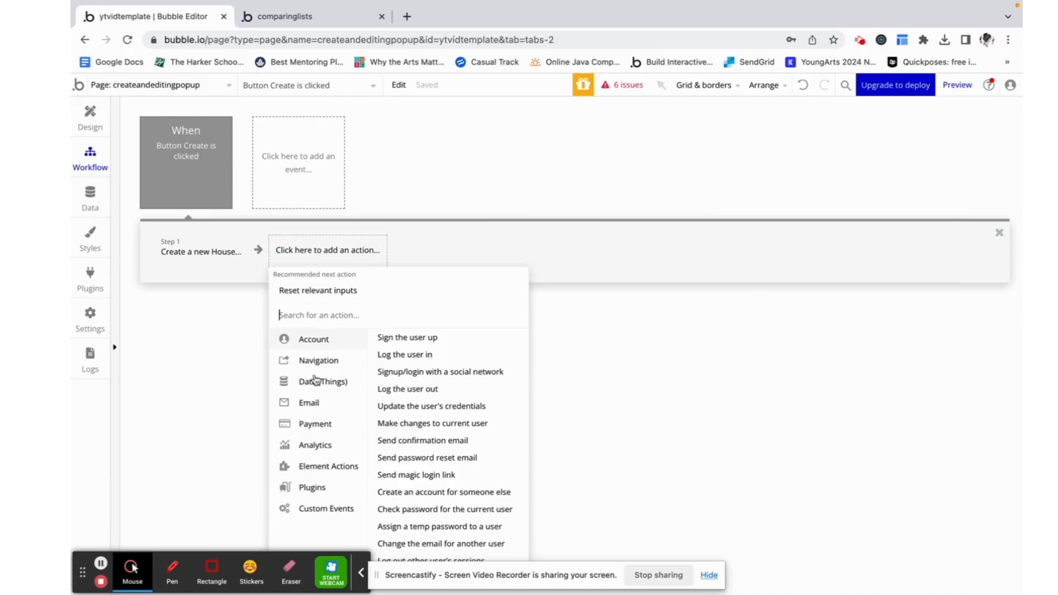
mouse_move(321, 468)
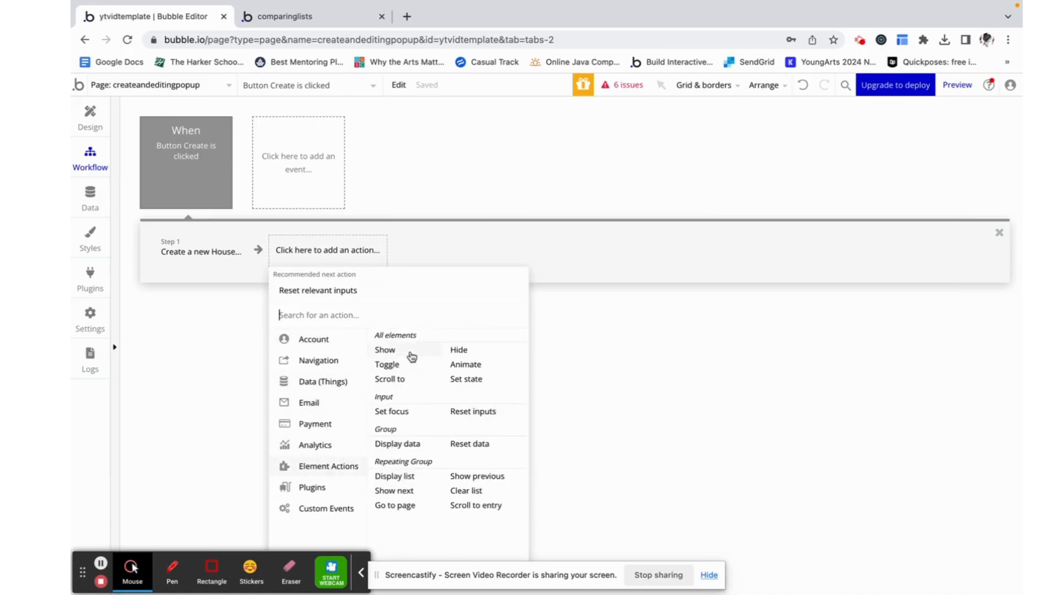
click(459, 353)
click(887, 185)
text(pop)
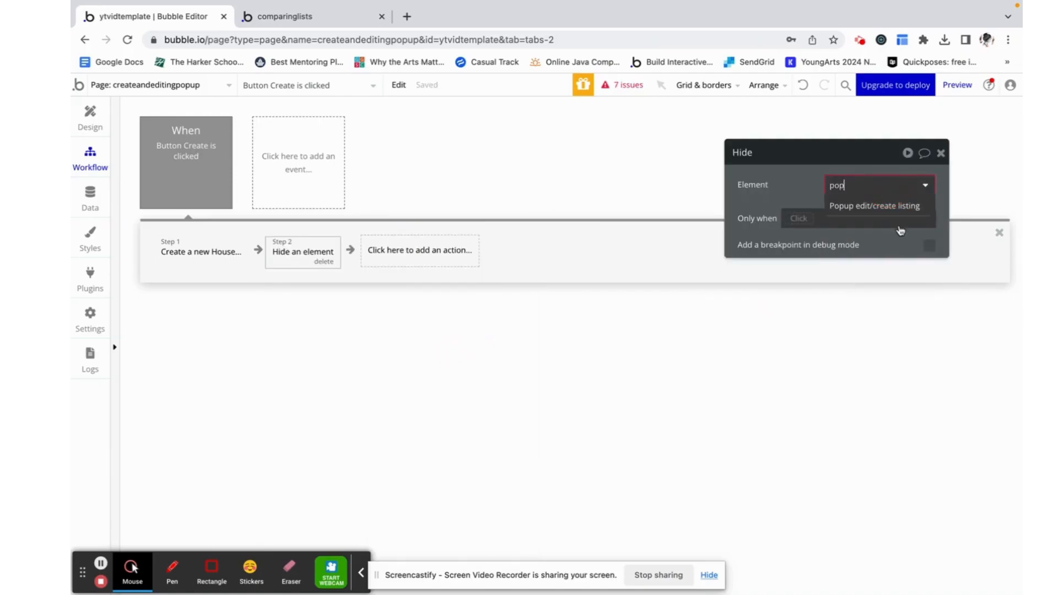
click(888, 201)
click(941, 153)
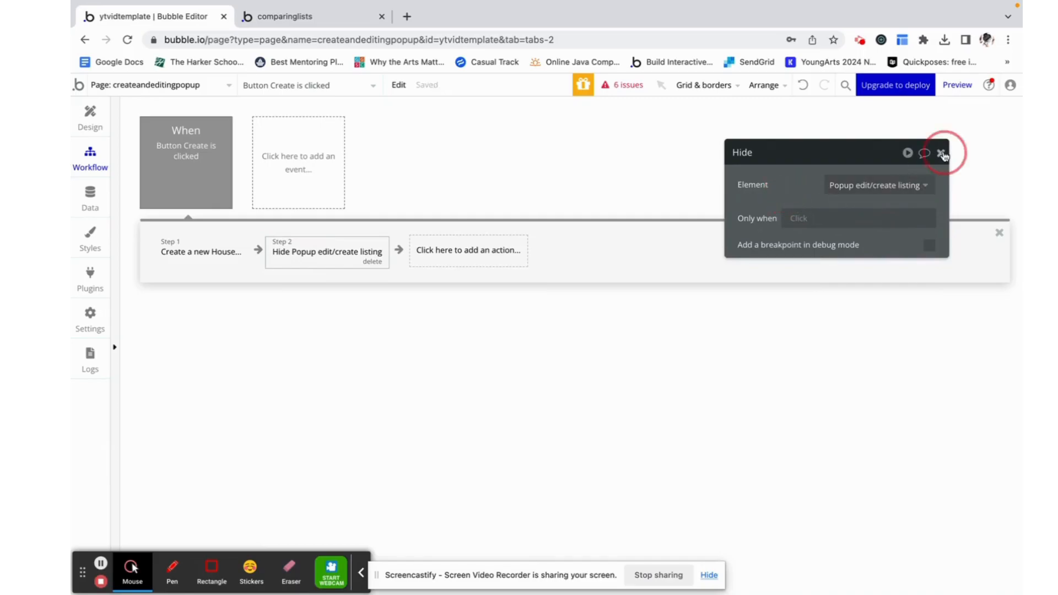
Add a workflow to the page's "create a listing" button that shows Popup edit/create listing.
click(91, 115)
double_click(717, 155)
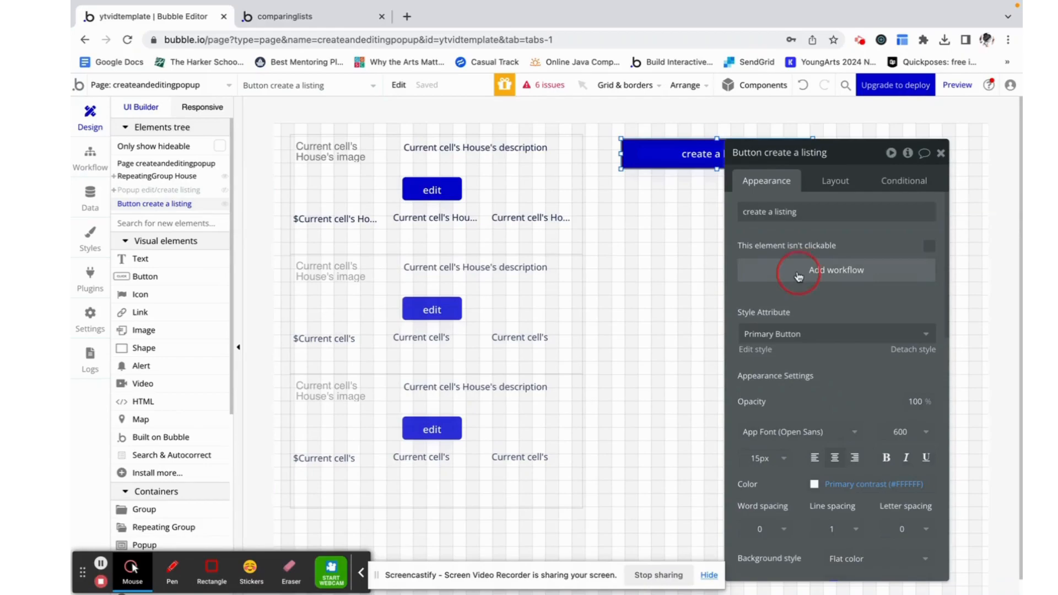
click(821, 269)
click(203, 254)
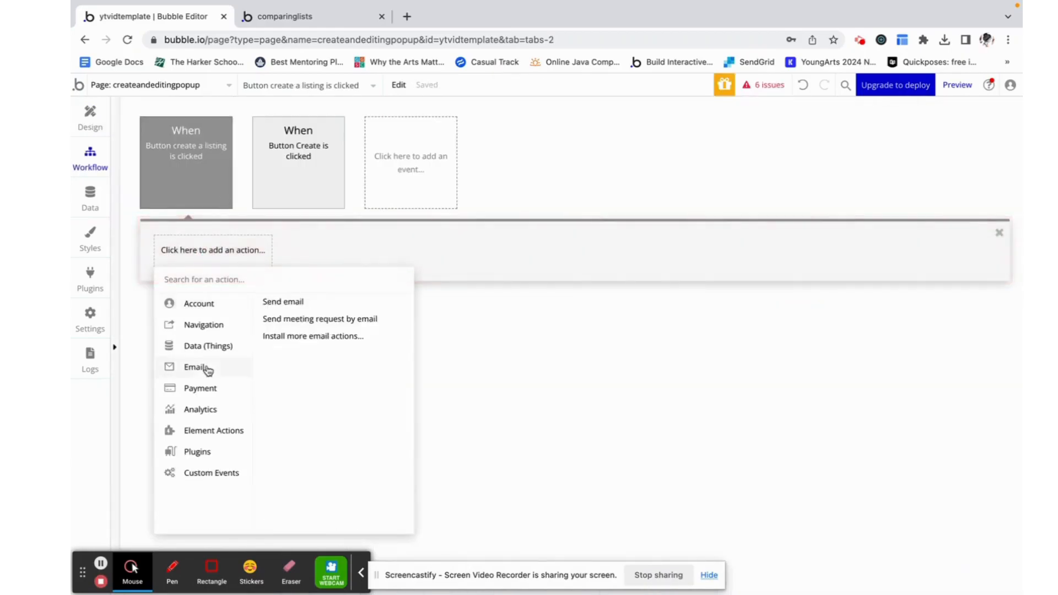
mouse_move(219, 438)
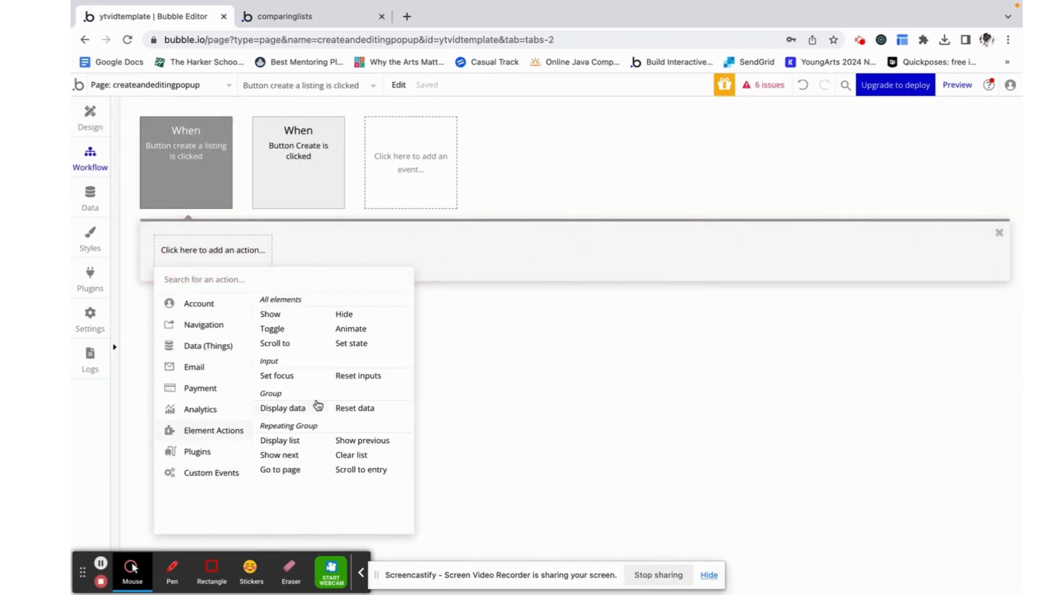
click(306, 317)
click(856, 184)
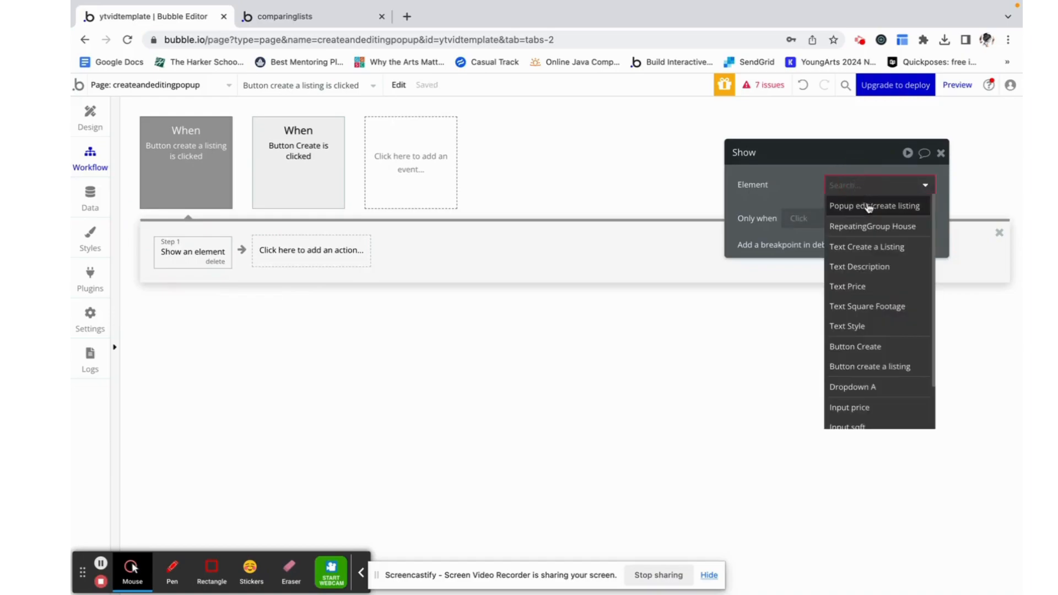
click(867, 205)
click(941, 153)
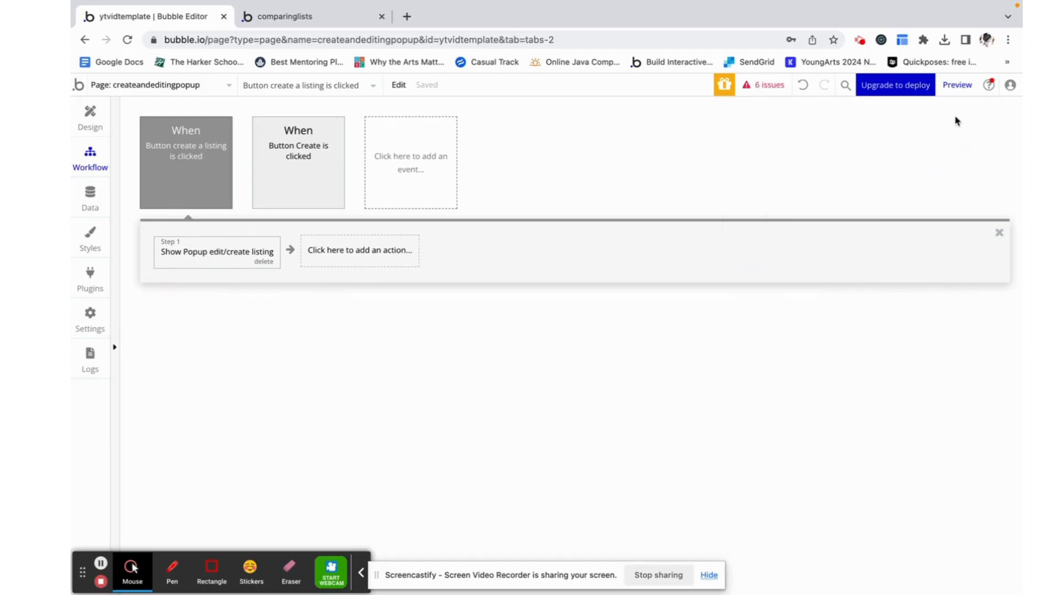
Preview the page afresh and create a coastal modern house listing with a description, image, price 5000000, square footage 5000 and style modern.
click(382, 17)
click(958, 84)
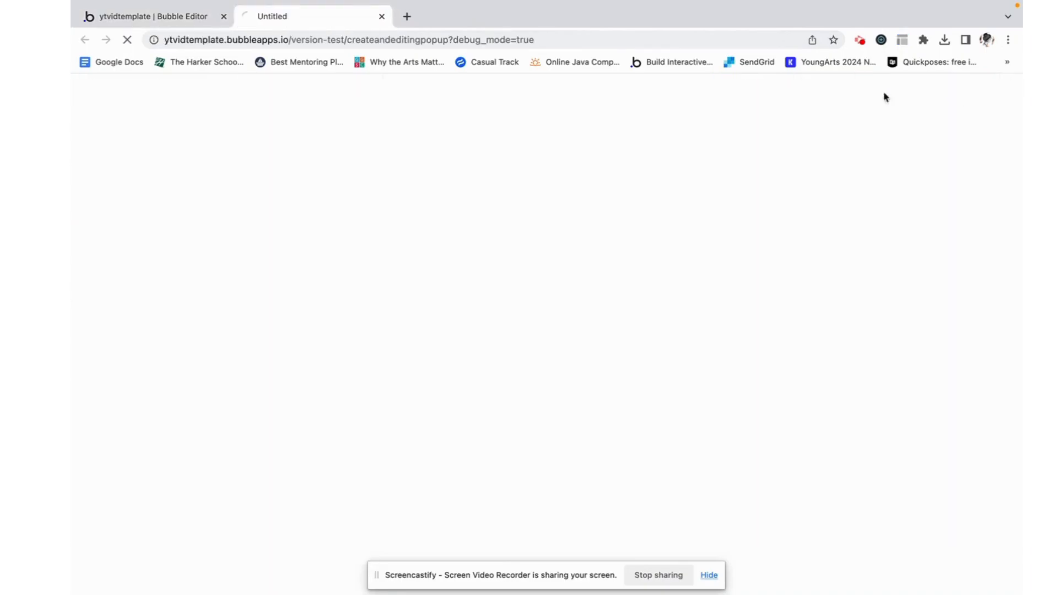
click(583, 114)
click(433, 209)
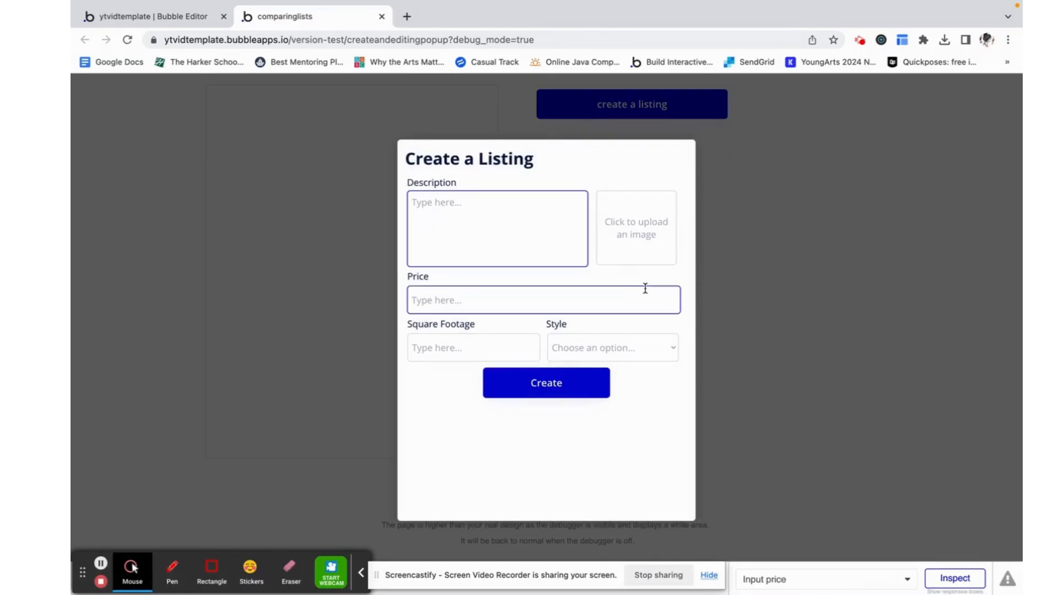
click(101, 563)
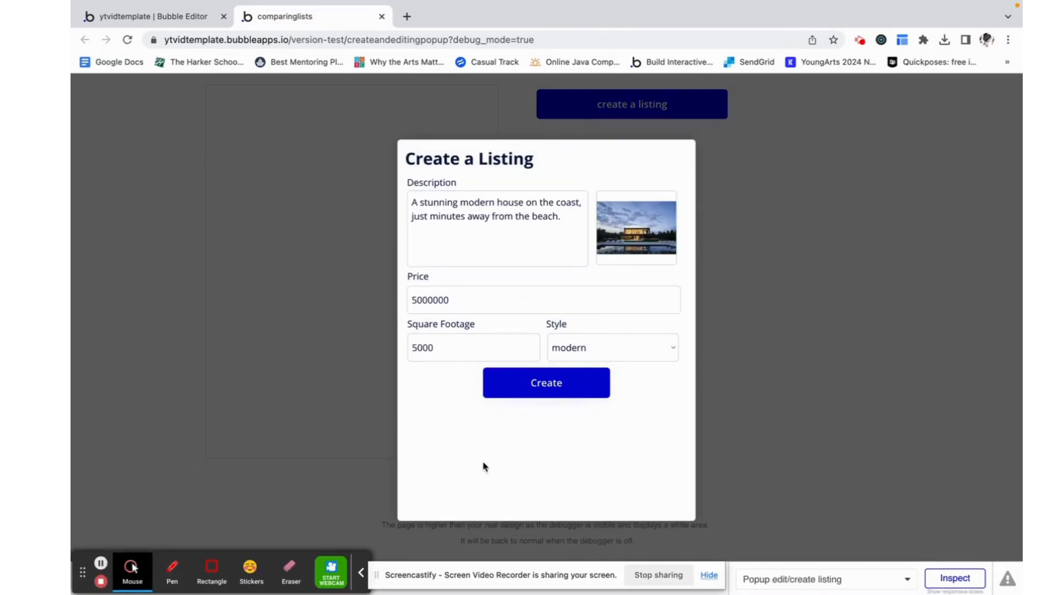
click(541, 387)
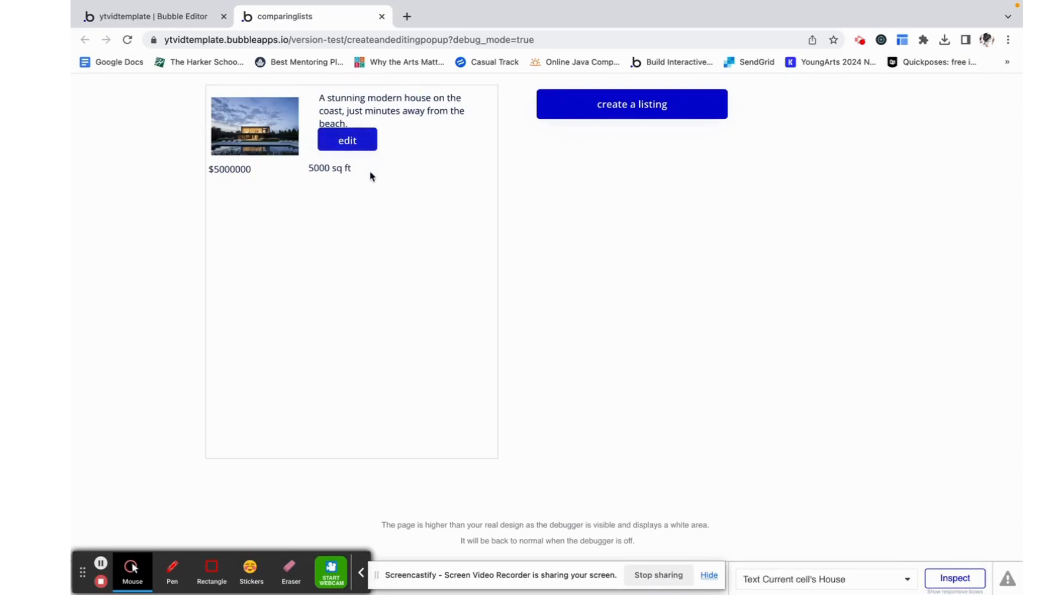
Return to the Bubble editor and set the type of content of Popup edit/create listing to House.
click(160, 18)
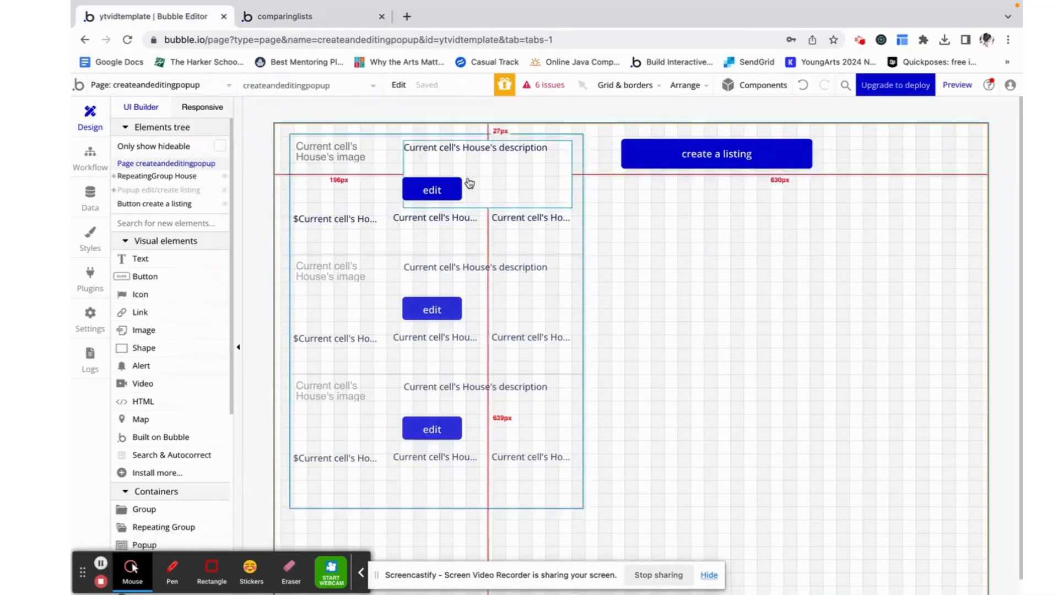
click(152, 189)
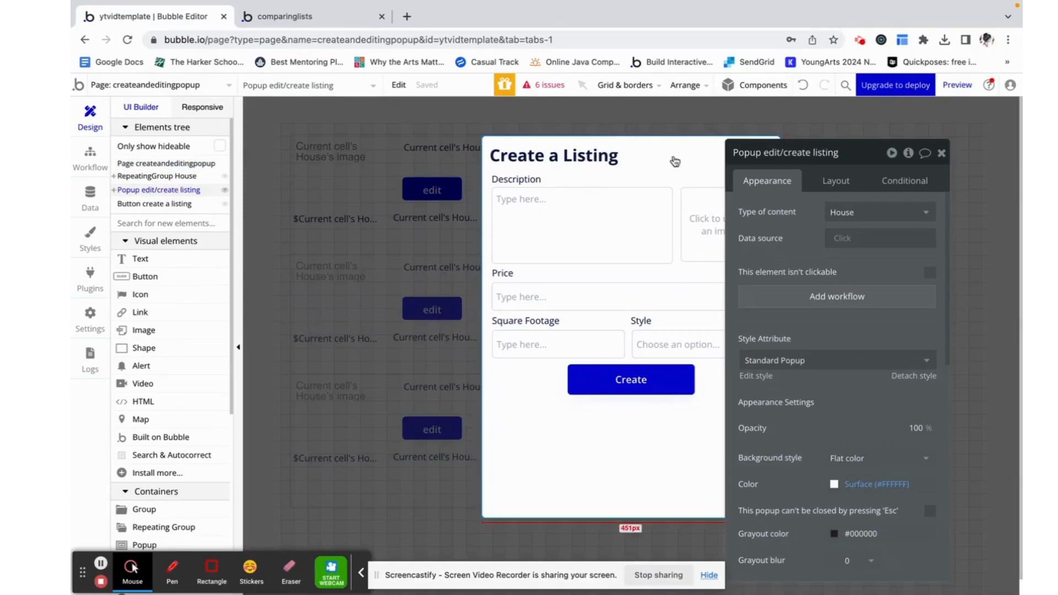
click(849, 212)
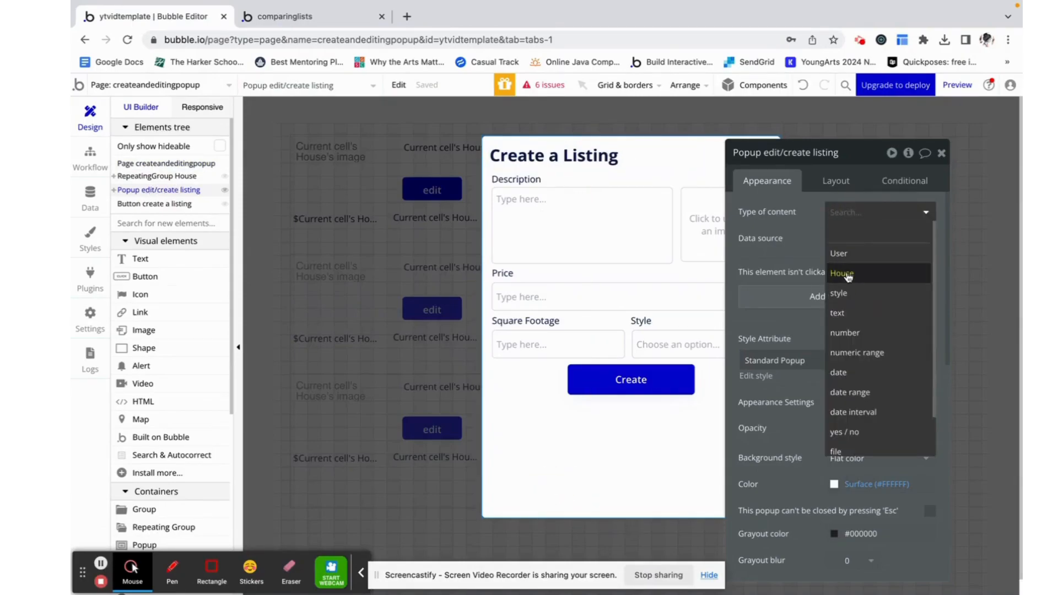
click(848, 274)
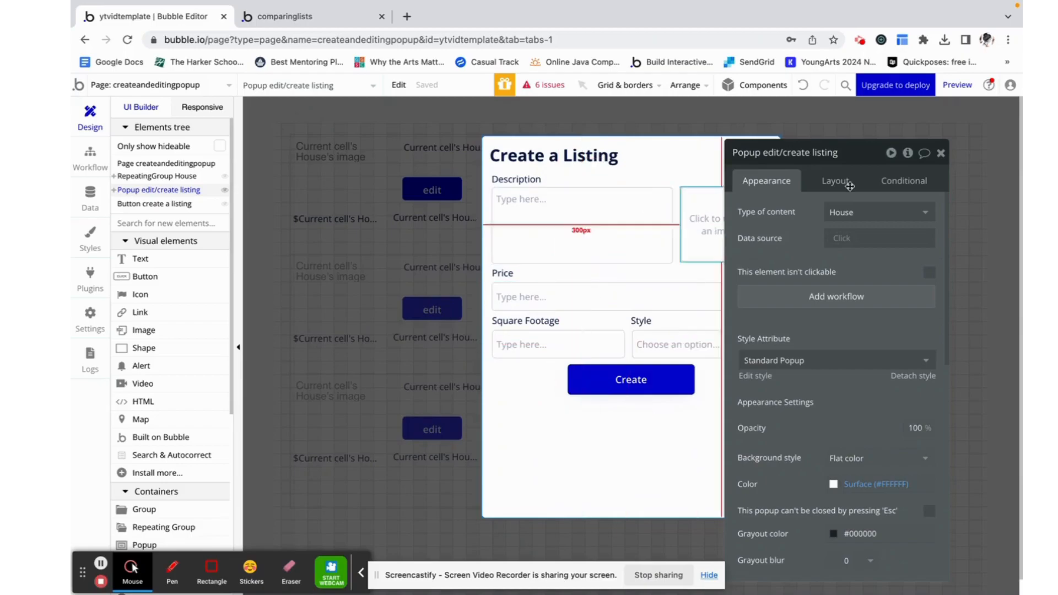
click(939, 156)
click(936, 193)
Add a workflow to the repeating group's edit button that shows Popup edit/create listing.
click(432, 190)
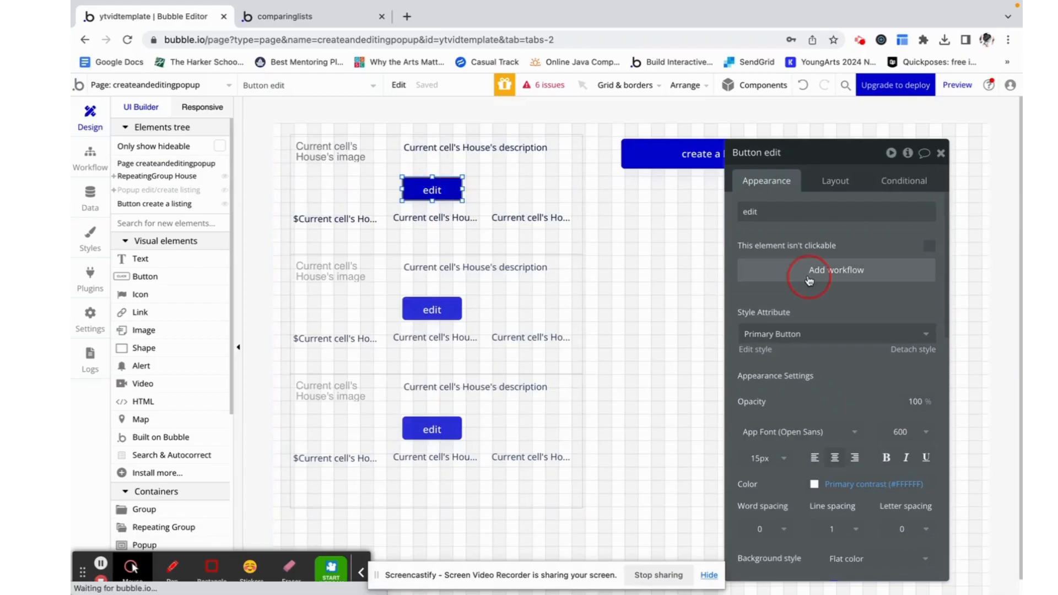
click(803, 274)
click(219, 249)
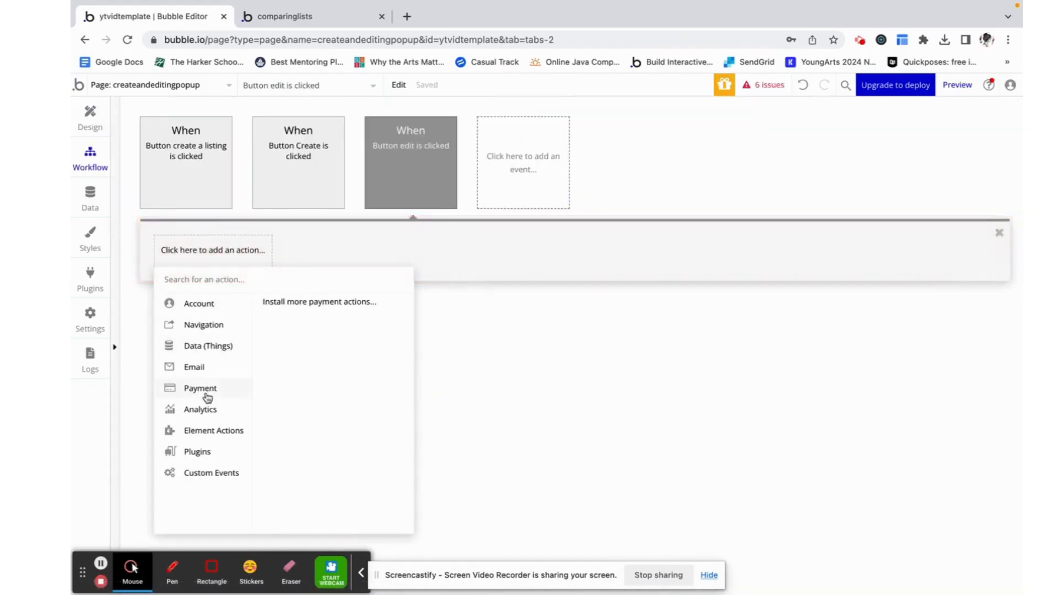
mouse_move(216, 438)
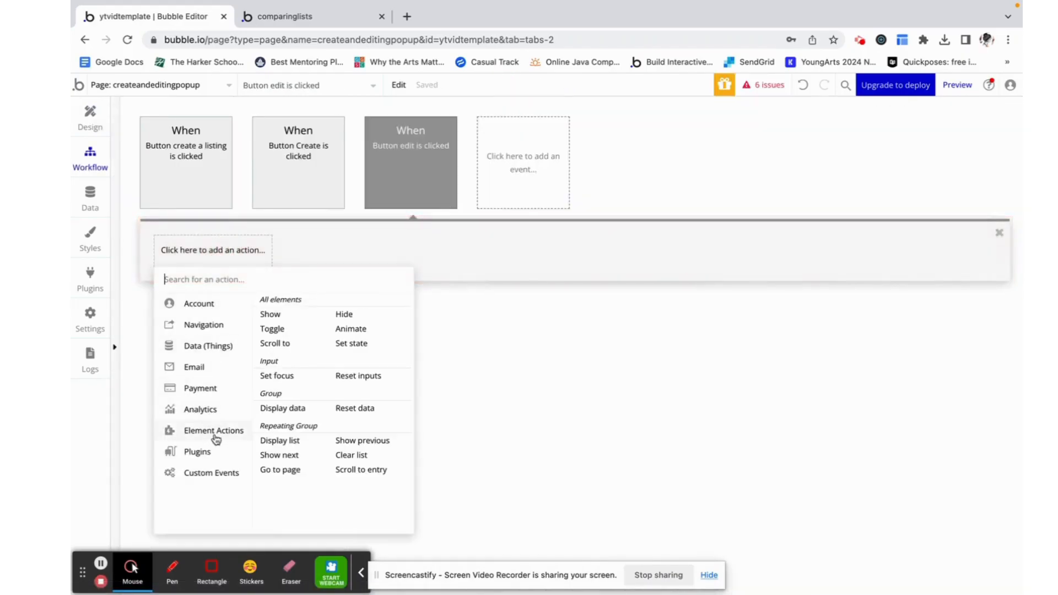
click(295, 319)
click(823, 187)
text(pop)
click(875, 206)
click(940, 154)
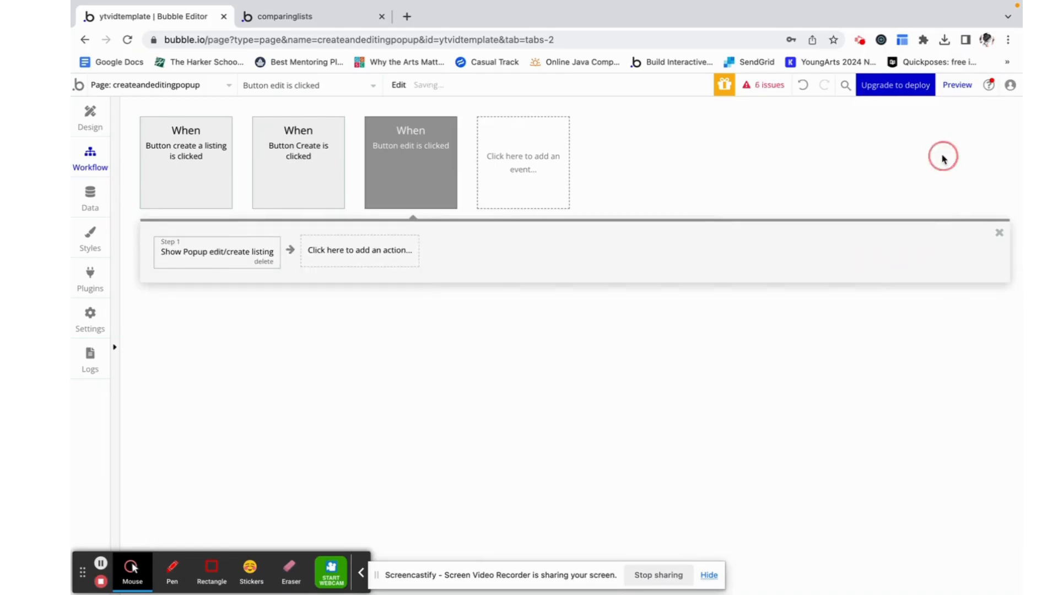
Add a Display data action to the edit workflow that displays Current cell's House in Popup edit/create listing.
click(345, 252)
mouse_move(361, 469)
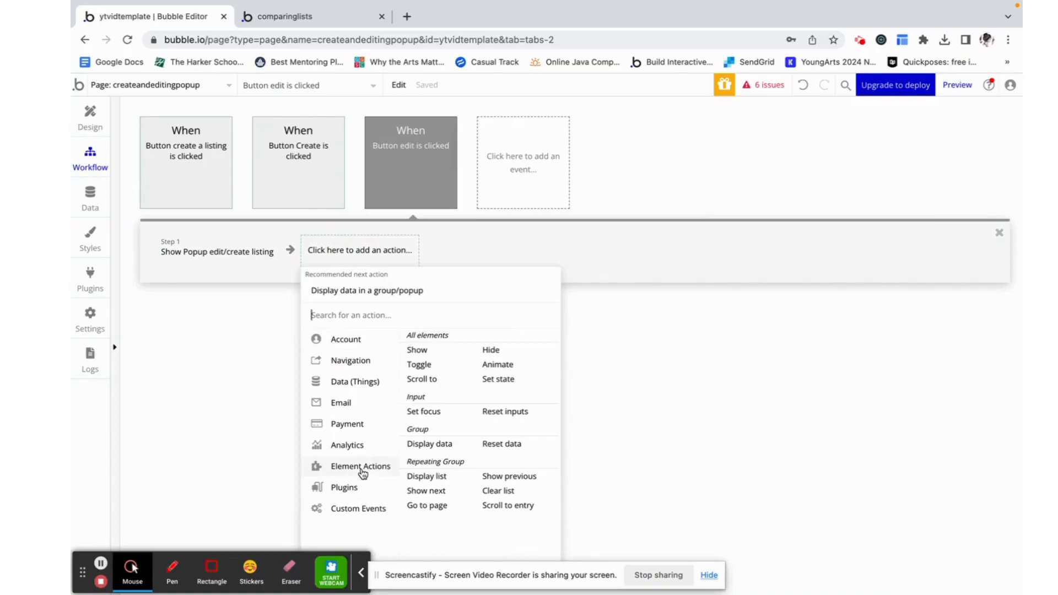
click(441, 448)
click(865, 184)
text(pop)
click(864, 206)
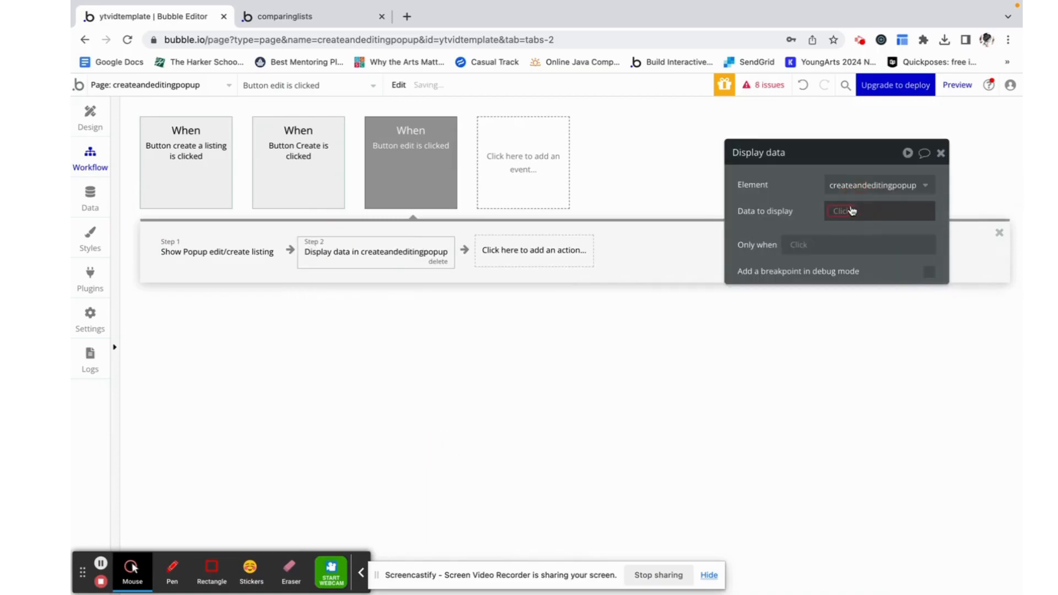
click(853, 212)
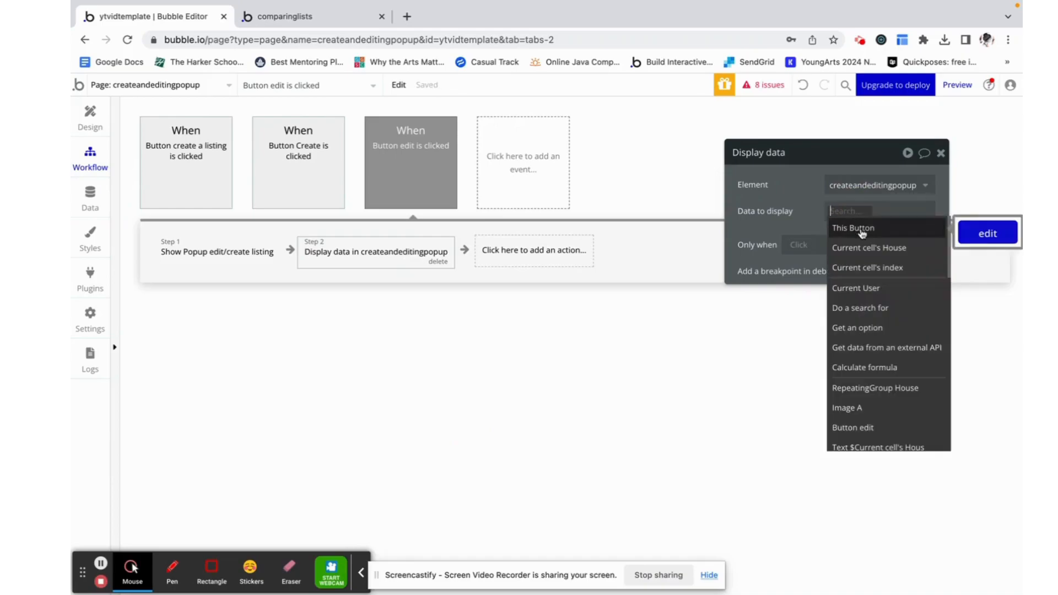
click(861, 248)
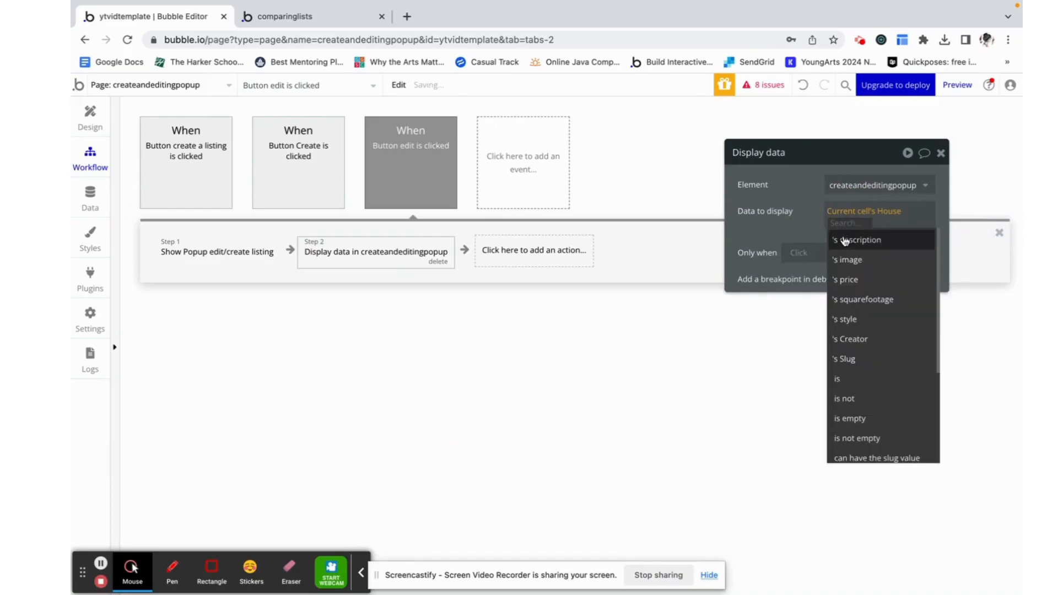
click(814, 211)
click(855, 185)
click(861, 221)
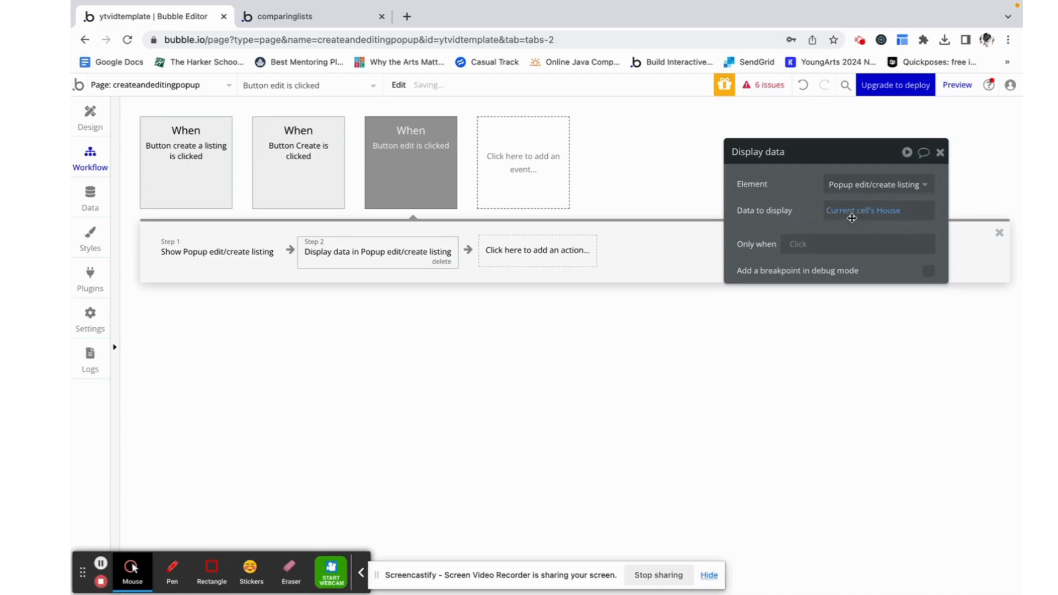
click(940, 153)
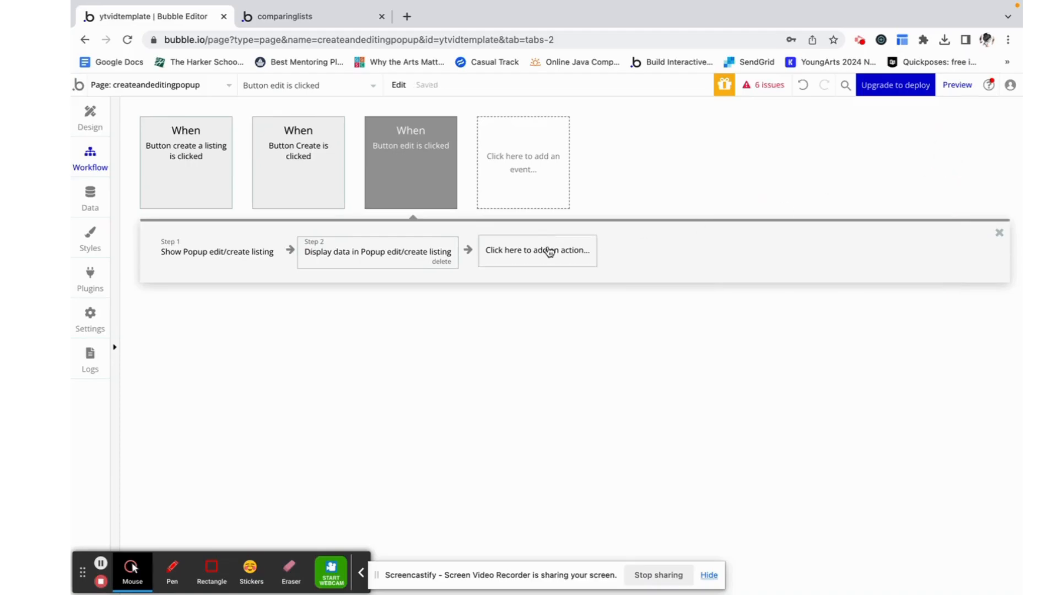
Return to the design view and prefill the popup's description, price and square footage inputs with the matching fields of Parent group's House.
click(89, 116)
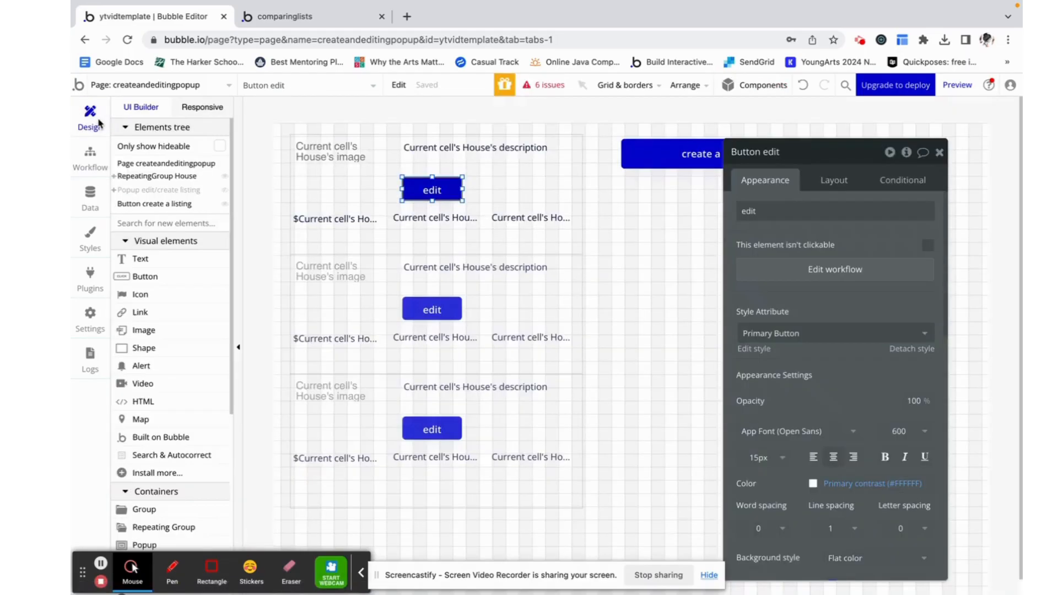
click(178, 191)
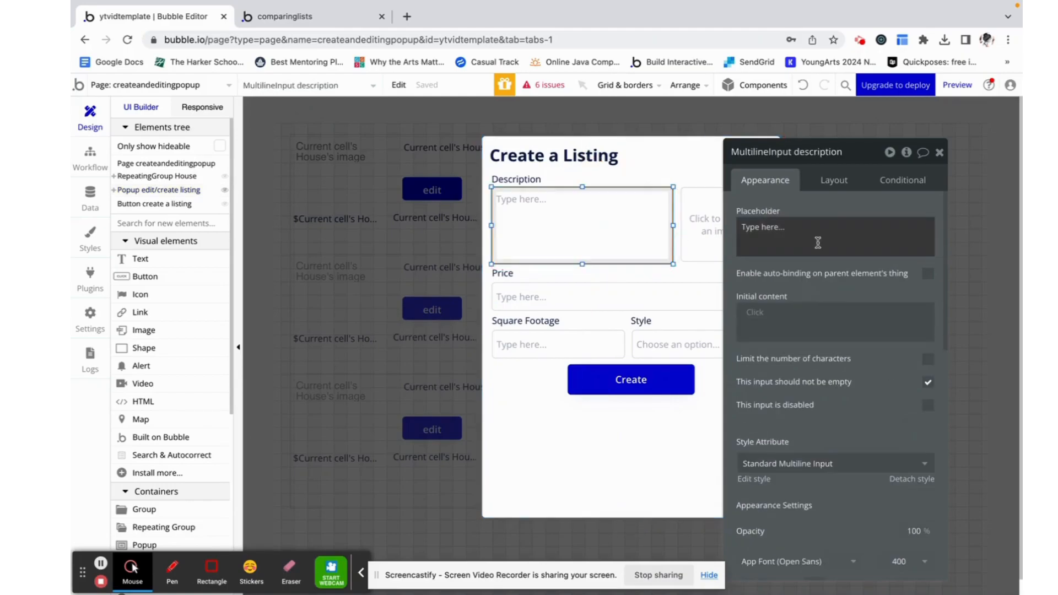
click(755, 312)
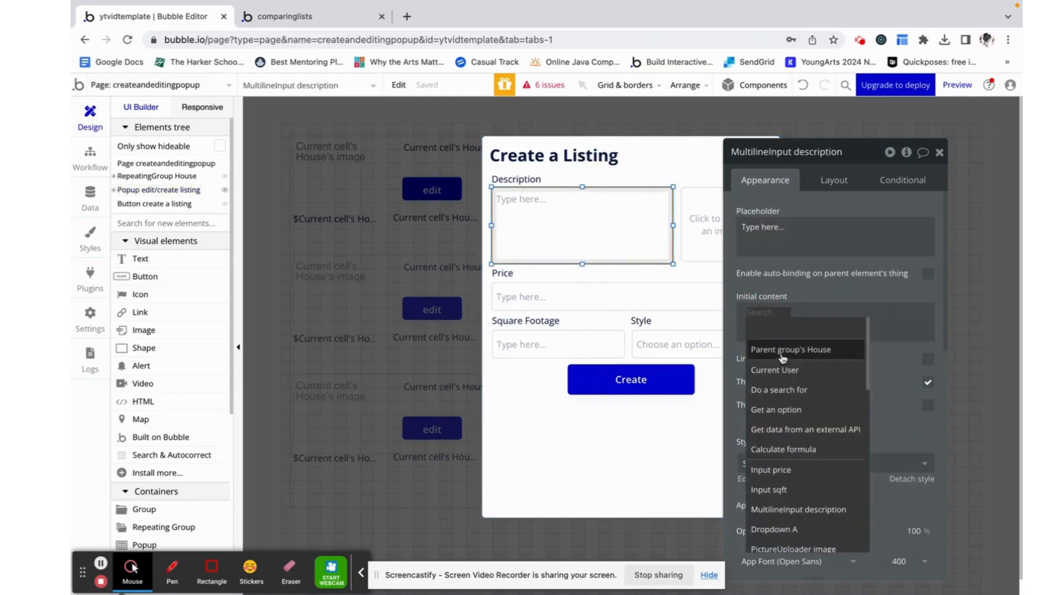
click(784, 352)
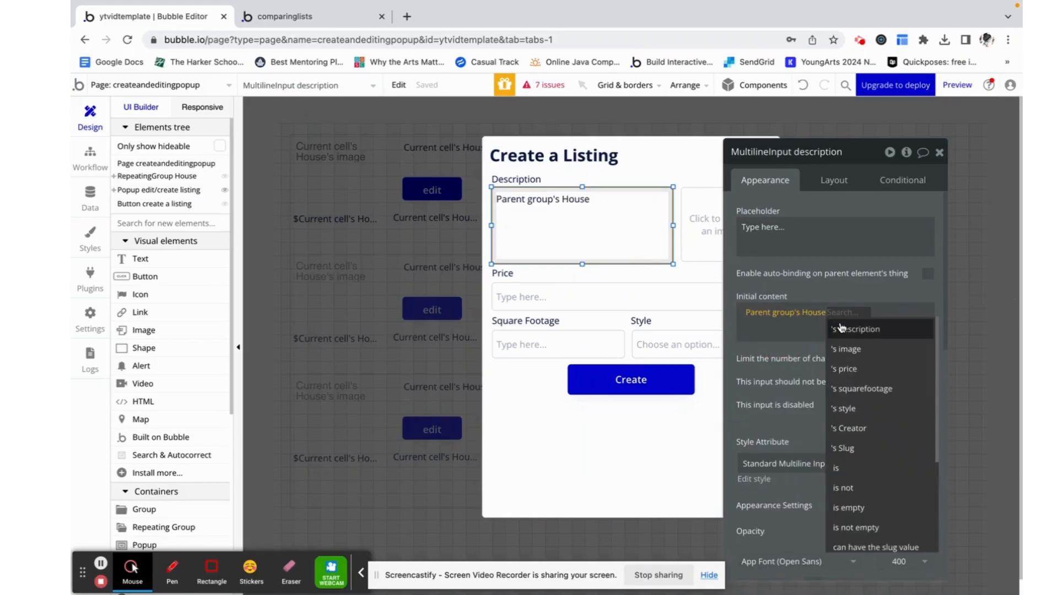
click(841, 326)
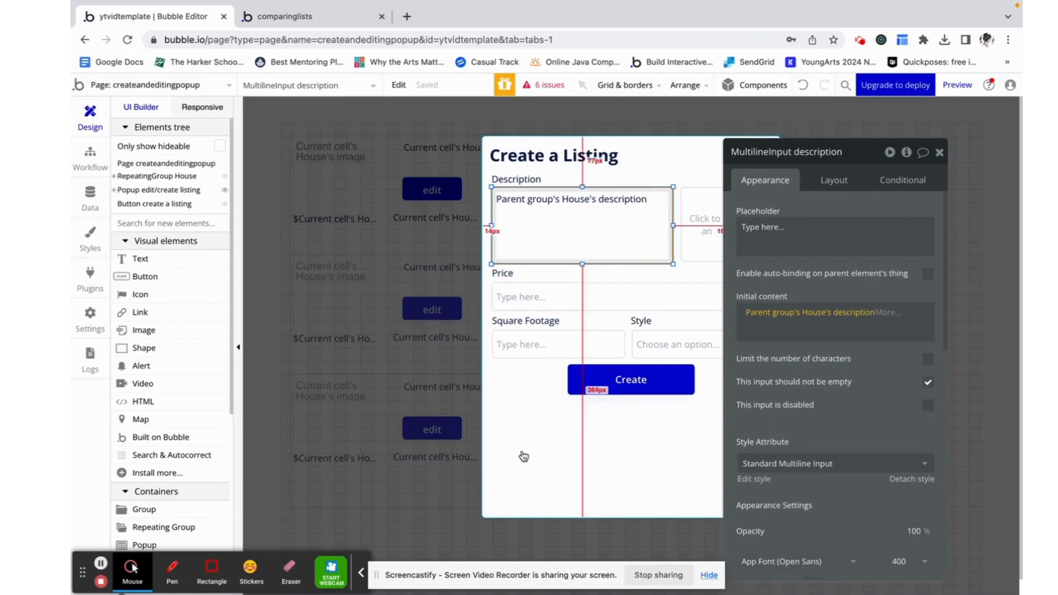
click(671, 402)
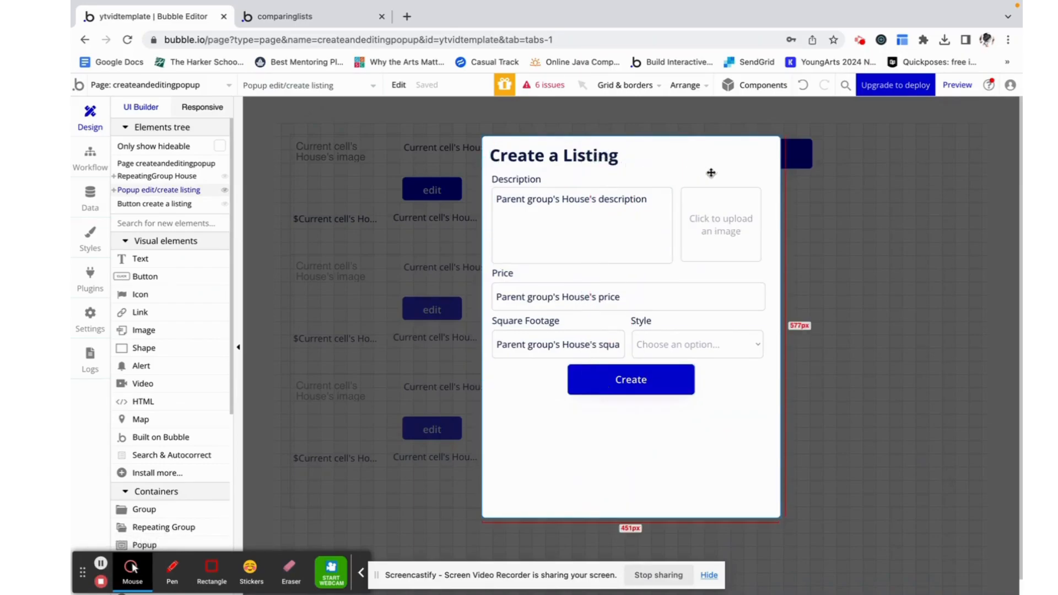
Add a condition to the popup's Create a Listing heading for when Parent group's House is not empty.
double_click(667, 162)
click(901, 180)
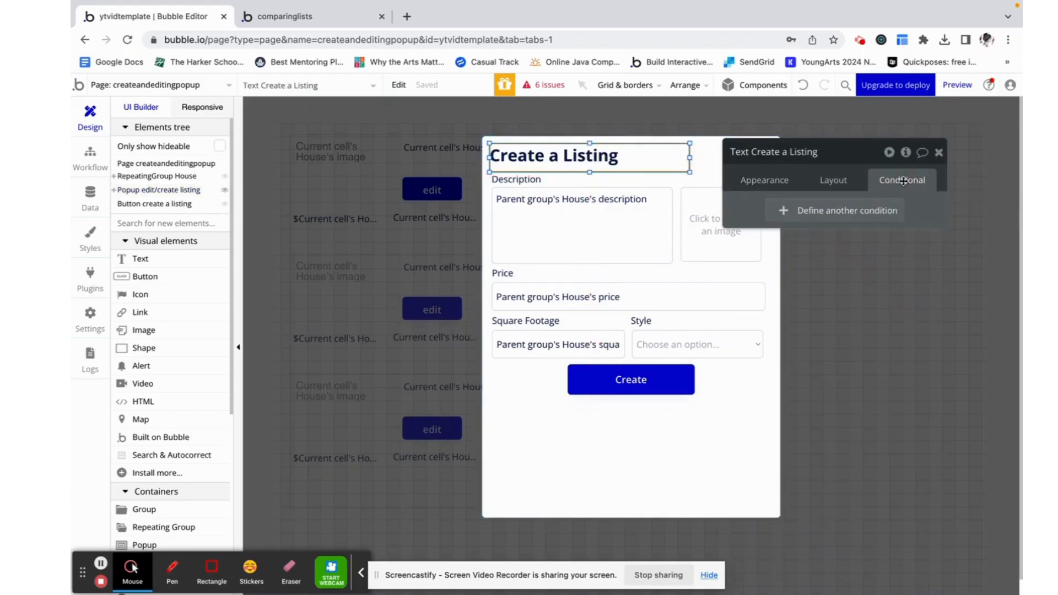
click(803, 209)
click(777, 218)
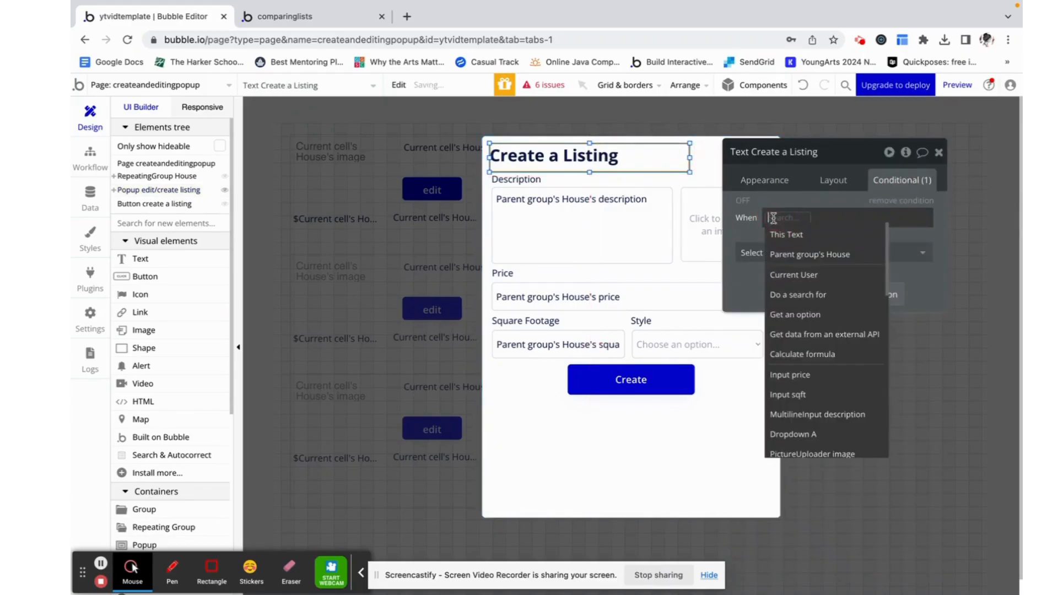
click(806, 251)
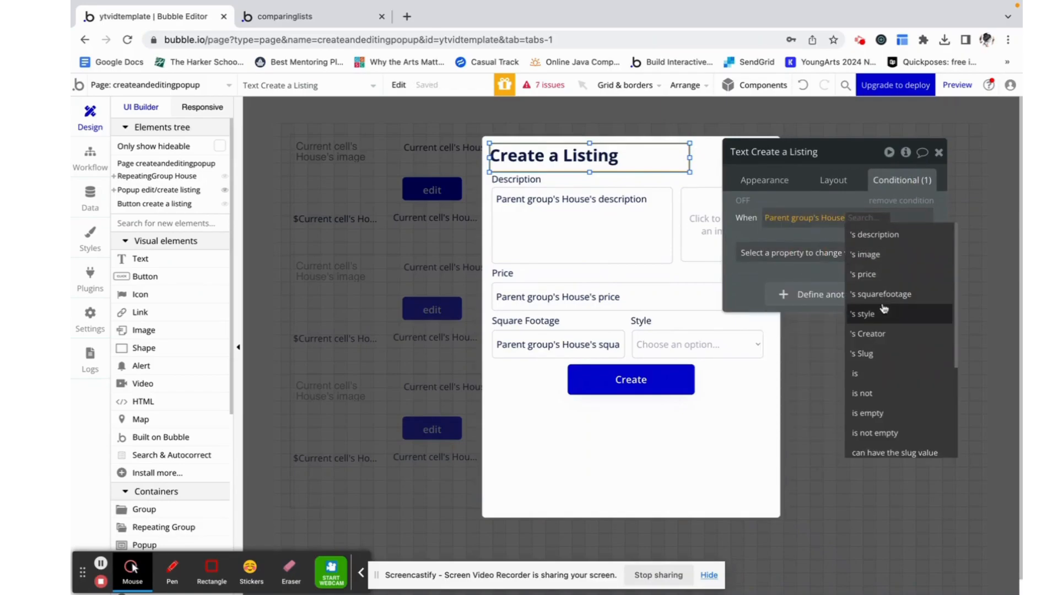
click(885, 433)
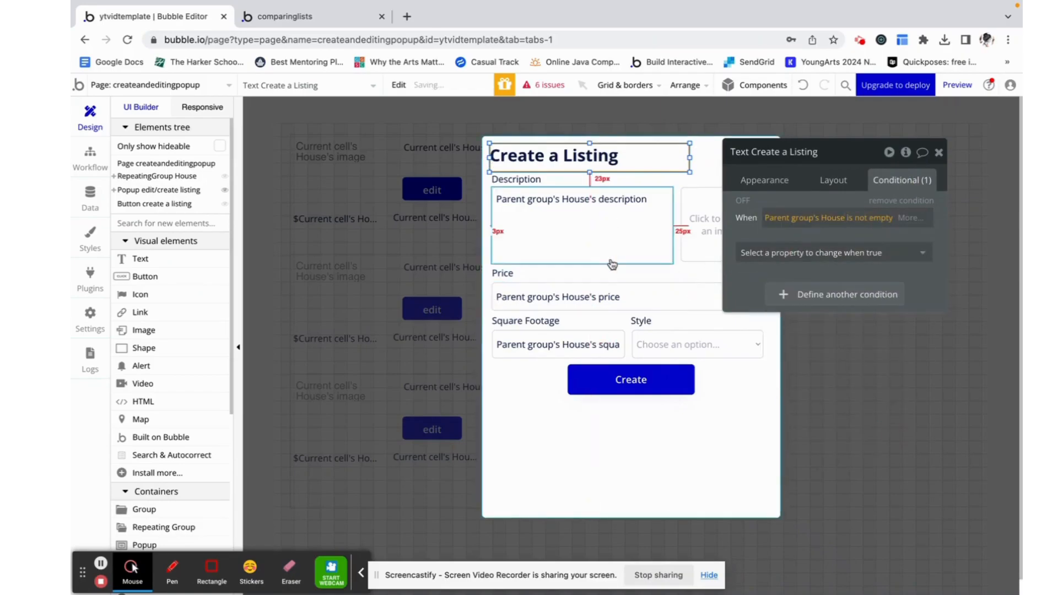
Make the heading's condition change its text to "Edit a Listing".
click(771, 253)
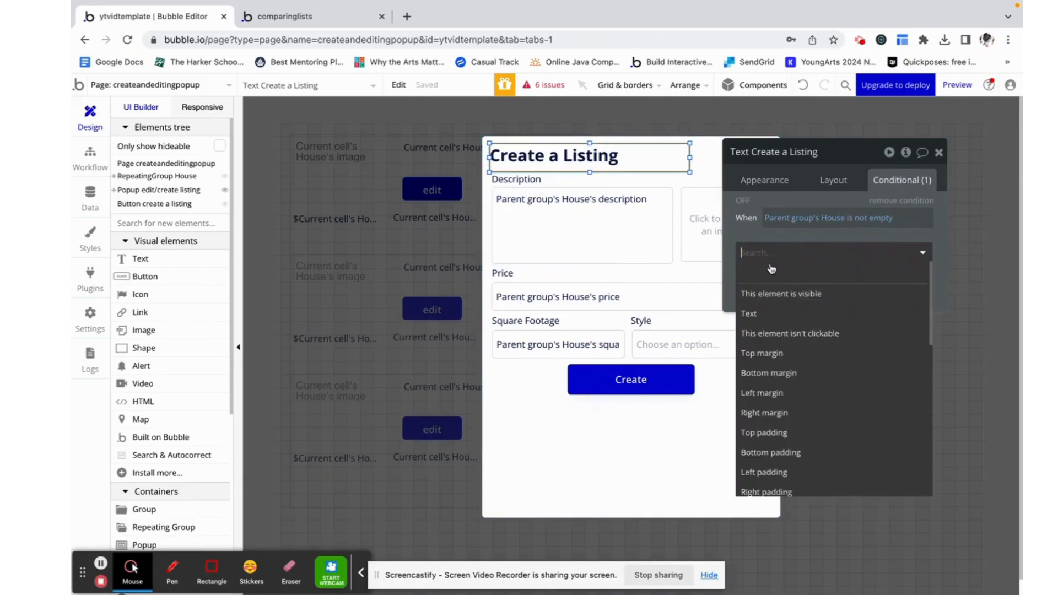
click(762, 312)
triple_click(756, 264)
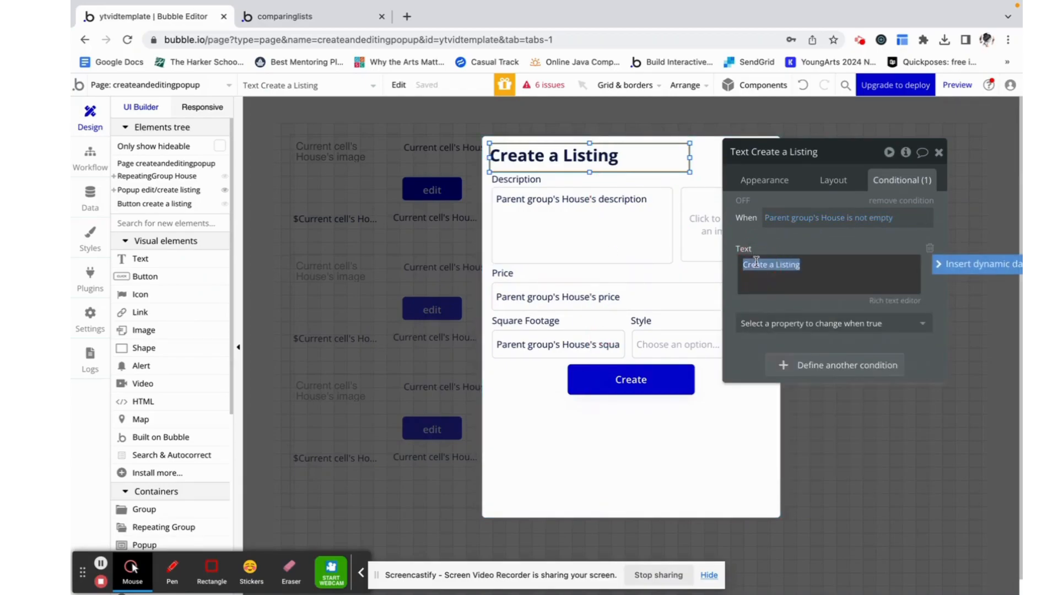
double_click(756, 263)
key(BackSpace)
text(Edit)
click(777, 242)
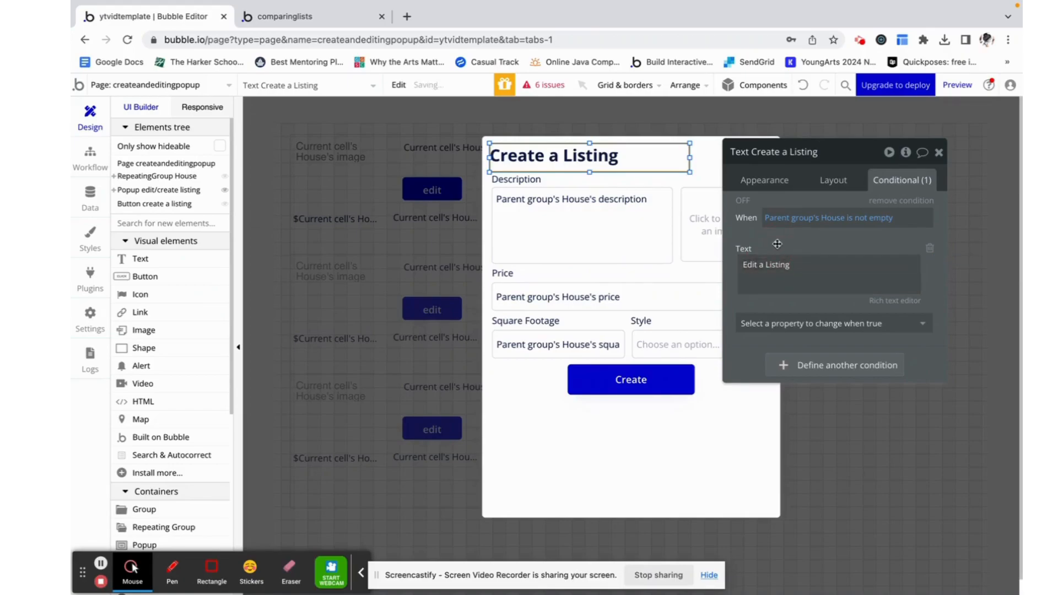
Copy the heading's condition and paste it onto the popup's Create button.
right_click(778, 243)
click(858, 207)
click(623, 375)
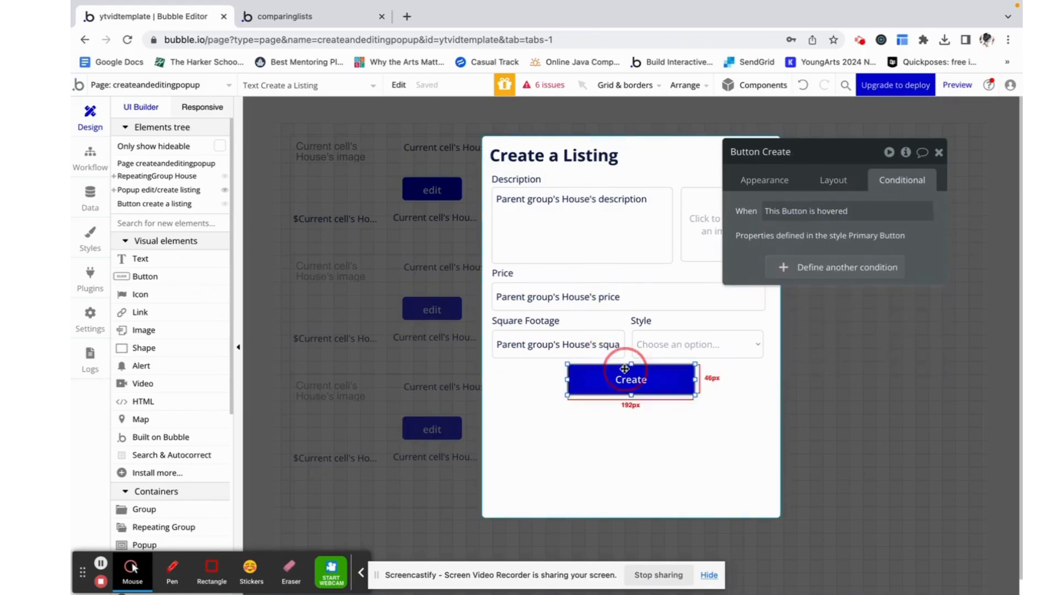
right_click(924, 234)
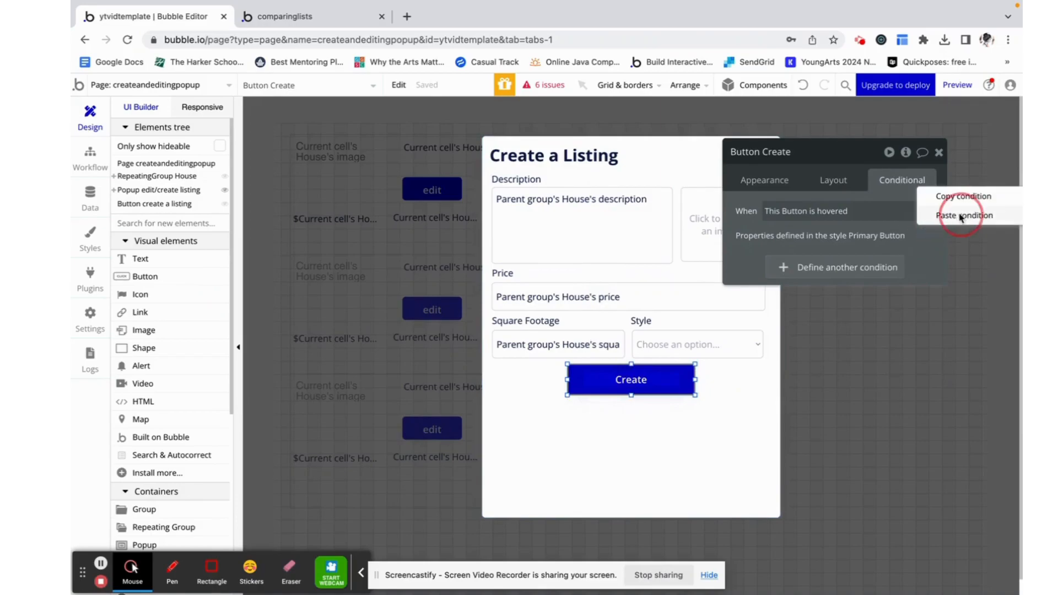
click(962, 216)
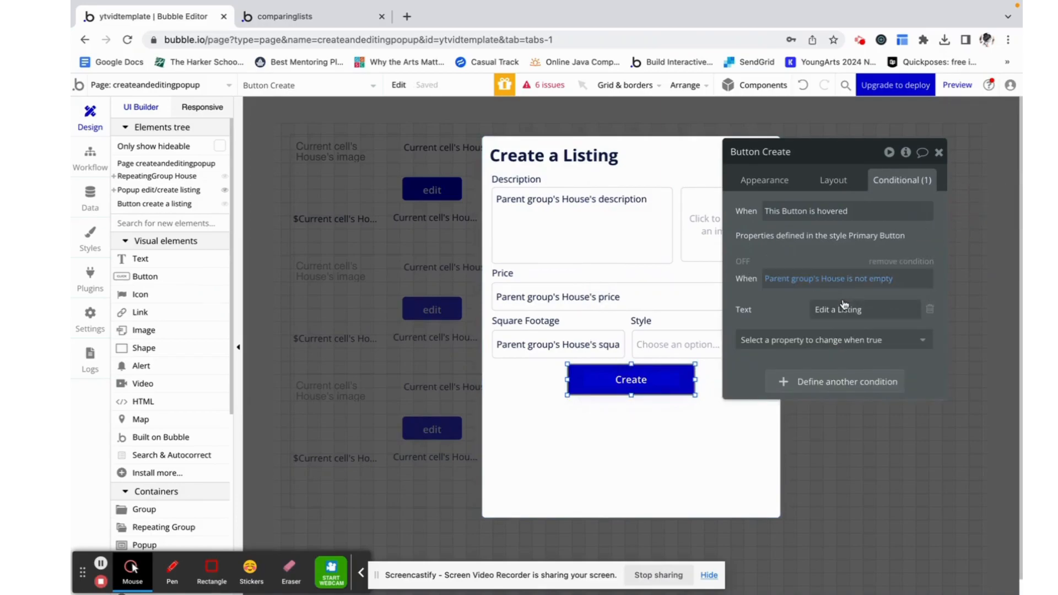
Set the text in the Create button's pasted condition to "Submit" and close its properties.
click(821, 309)
text(E)
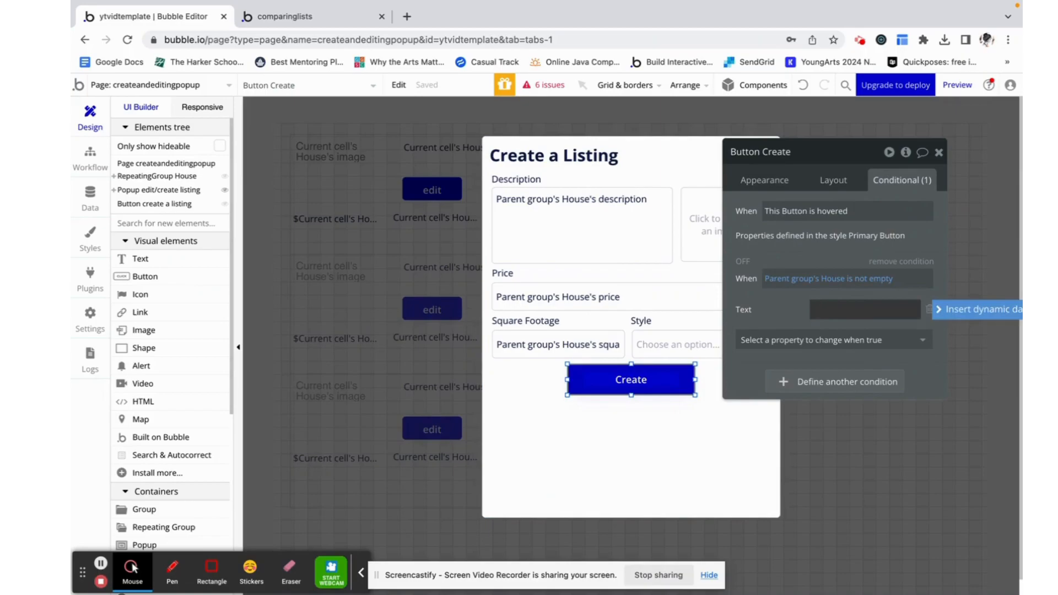
text(umbit)
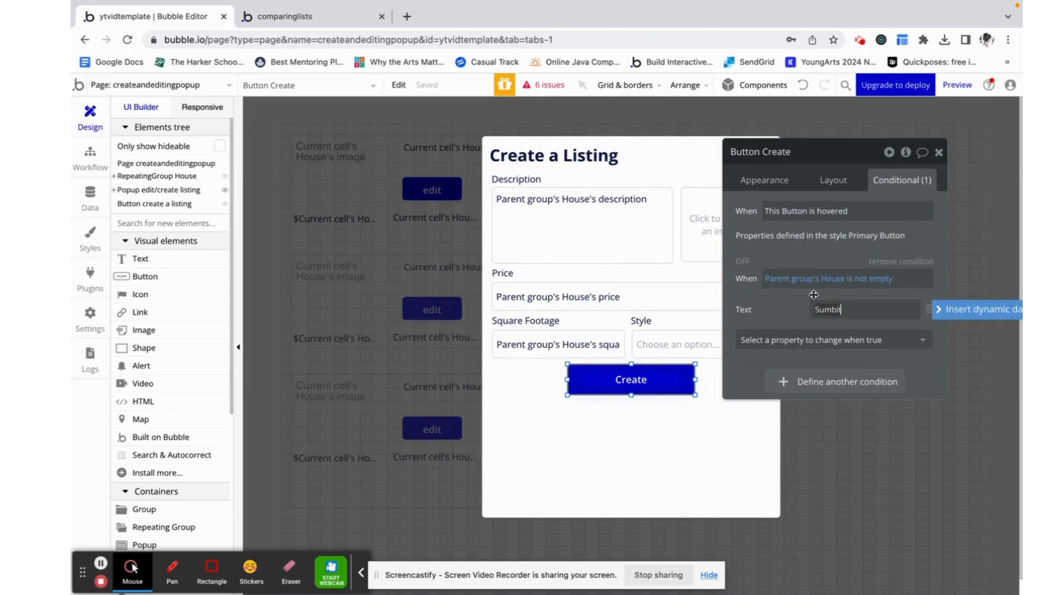
text(it)
click(913, 233)
click(939, 154)
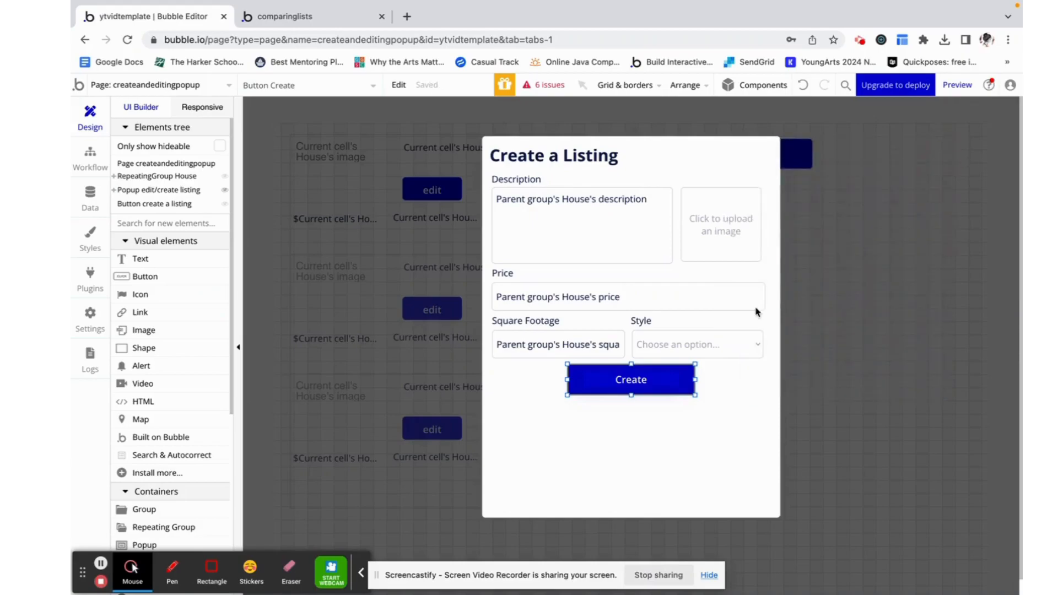
Restrict the popup Create button's workflow to run only when Parent group's House is empty.
double_click(633, 379)
click(799, 272)
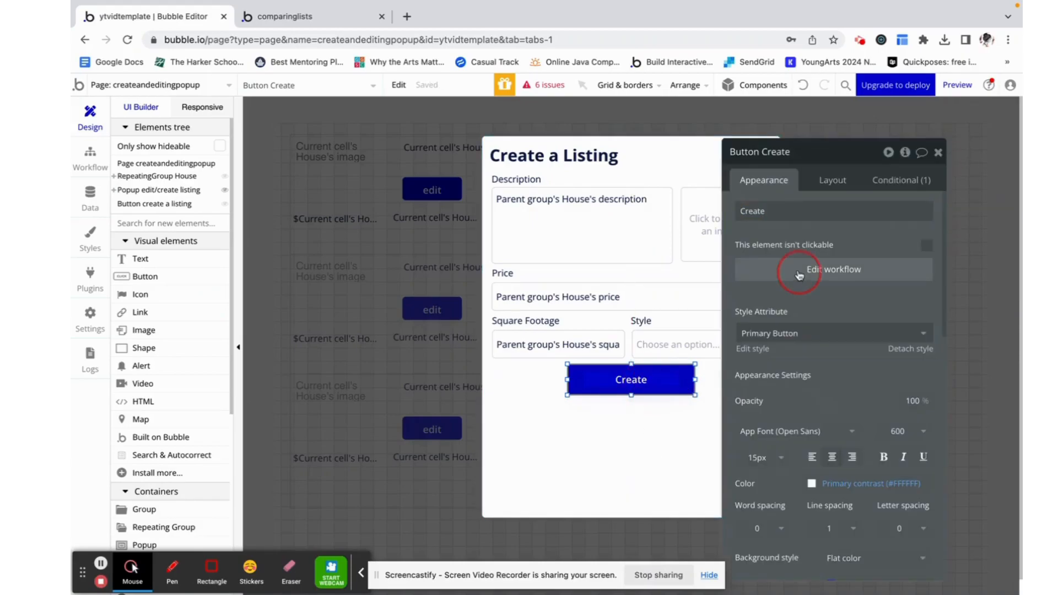
click(290, 160)
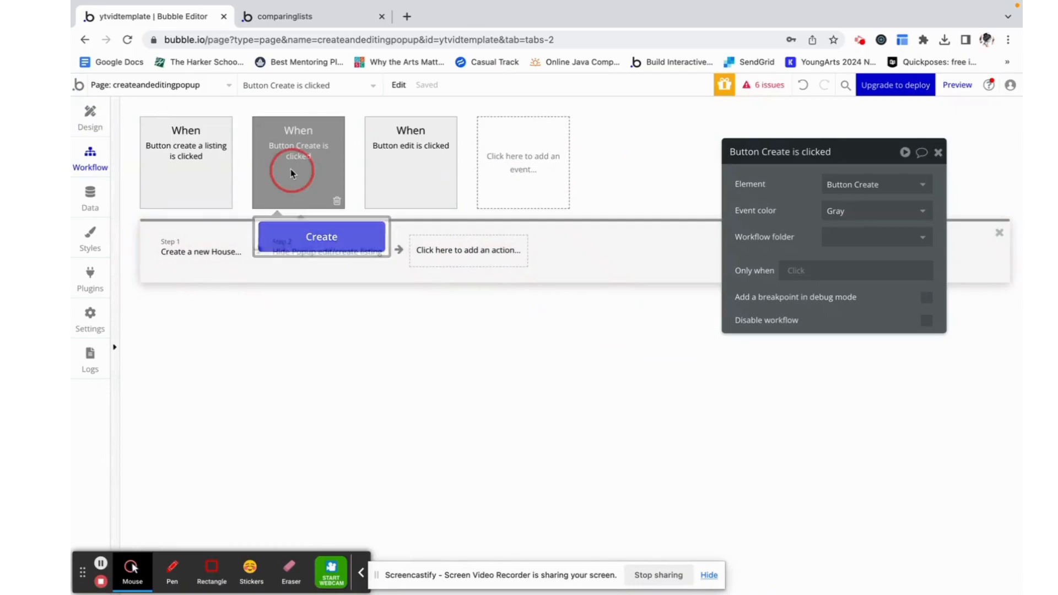
click(793, 270)
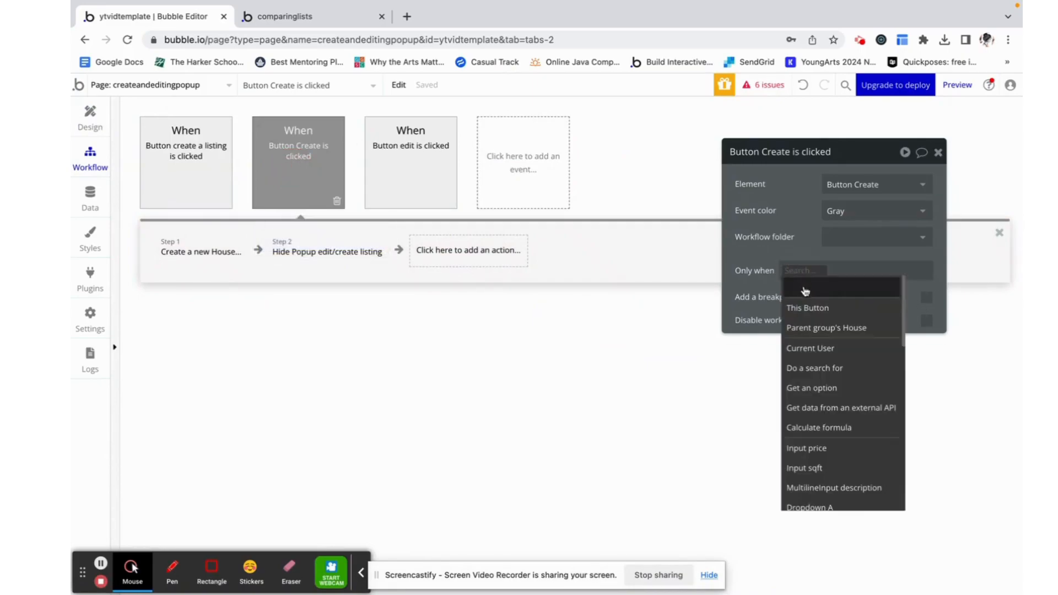
click(810, 328)
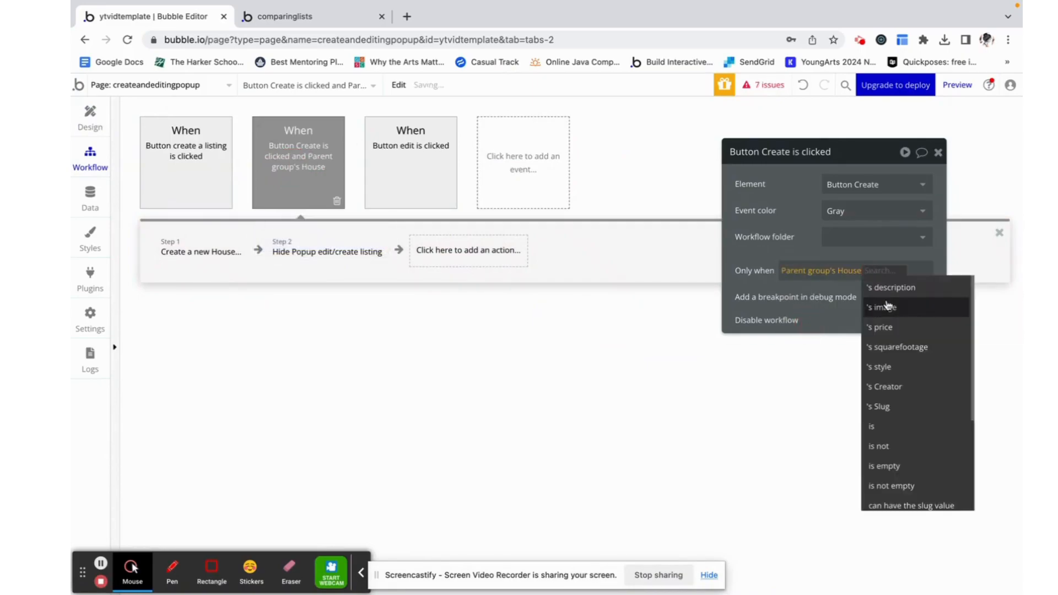
click(892, 472)
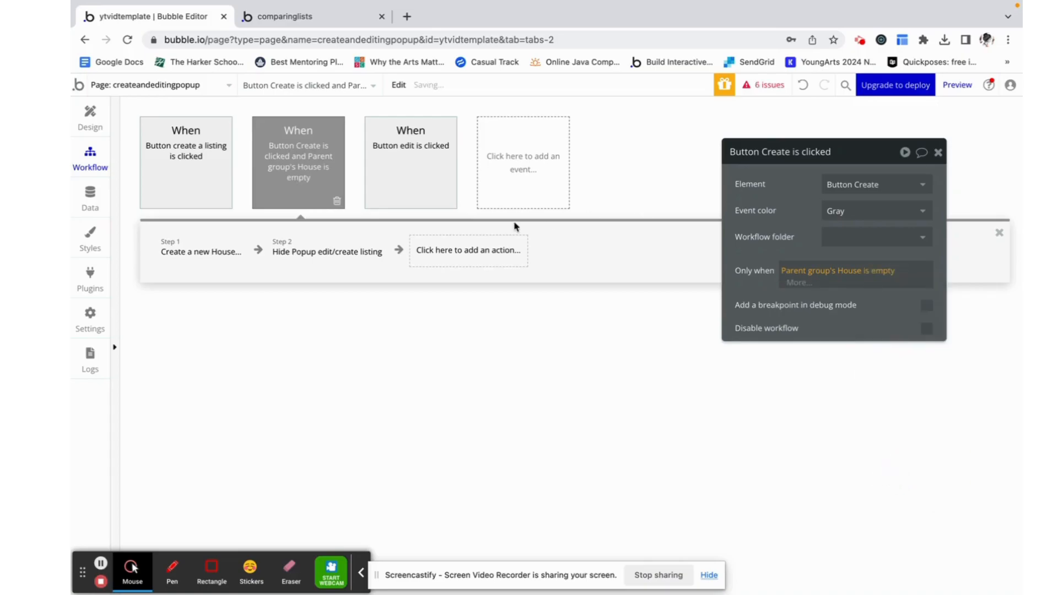
Add Reset relevant inputs and Reset data actions to the Create workflow, resetting the data of Popup edit/create listing.
click(427, 249)
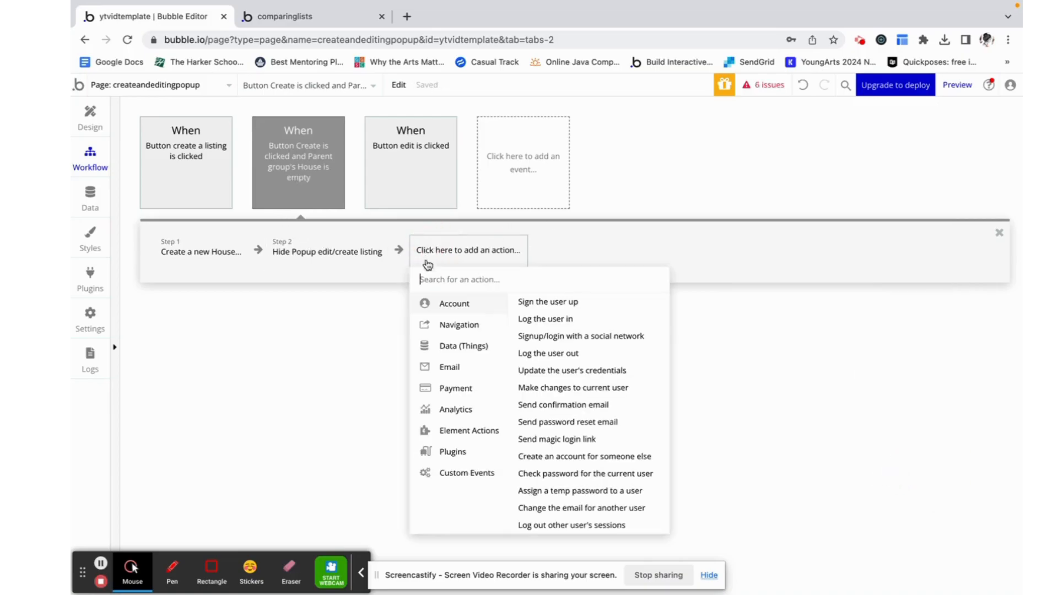
mouse_move(476, 431)
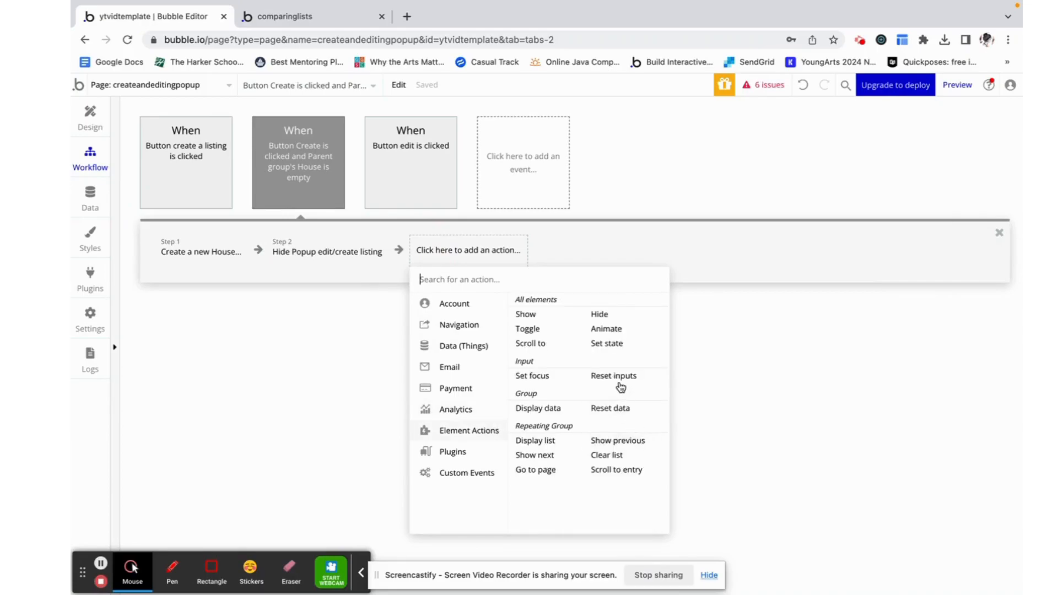
click(614, 376)
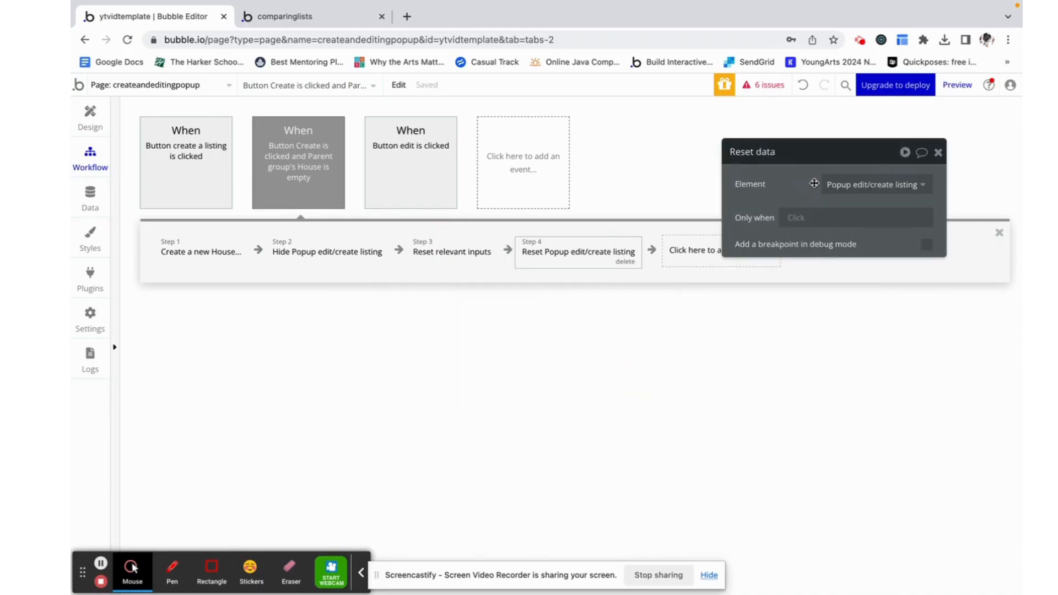
click(939, 153)
Duplicate the Button Create is clicked workflow event by copying and pasting it.
click(413, 173)
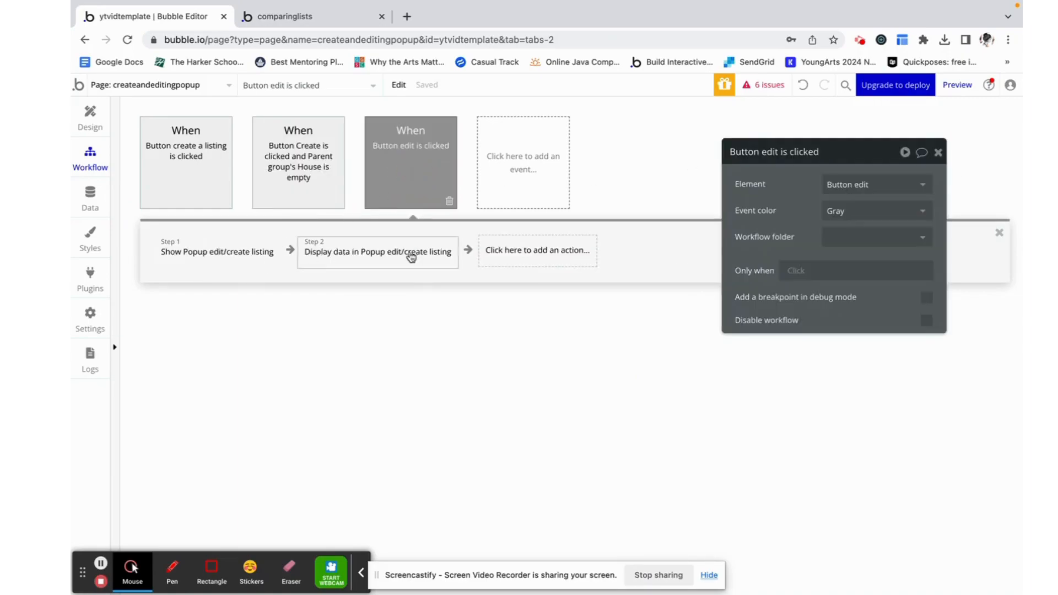
click(300, 175)
right_click(299, 175)
click(333, 241)
right_click(323, 174)
click(358, 260)
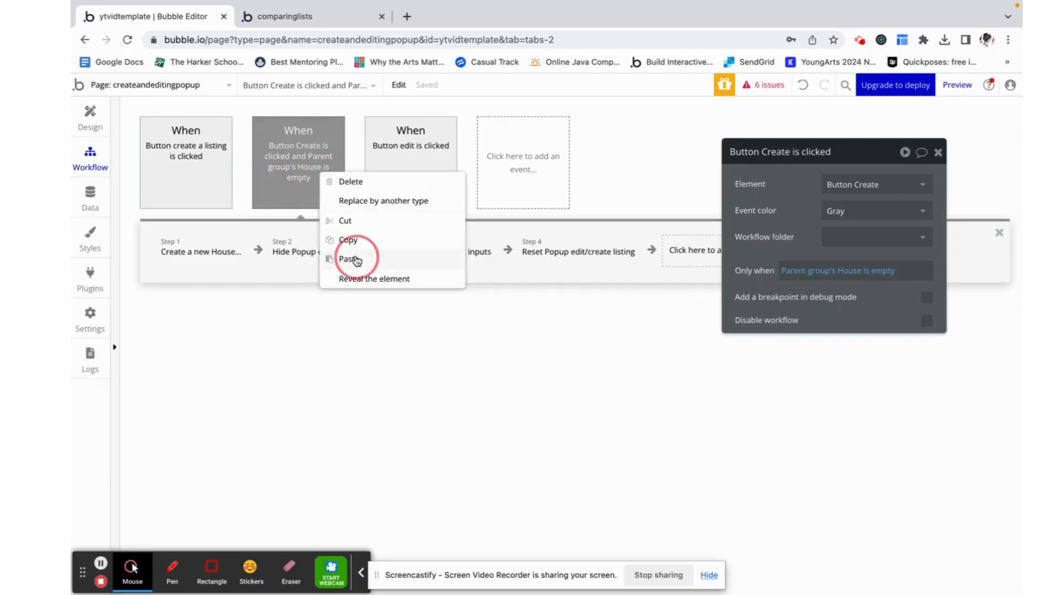
Set the duplicated event to run only when Parent group's House is not empty and delete its Create a new House action.
click(864, 279)
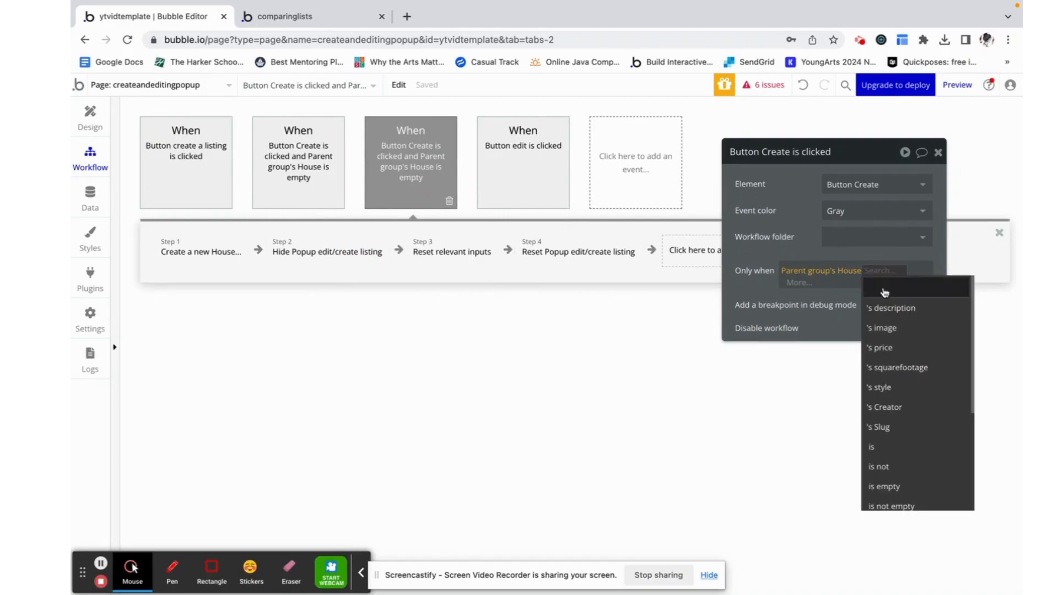
click(888, 505)
click(205, 257)
key(Delete)
Add a Make changes to thing action that updates Parent group's House's description, image, price, squarefootage and style from the popup's input values.
click(601, 261)
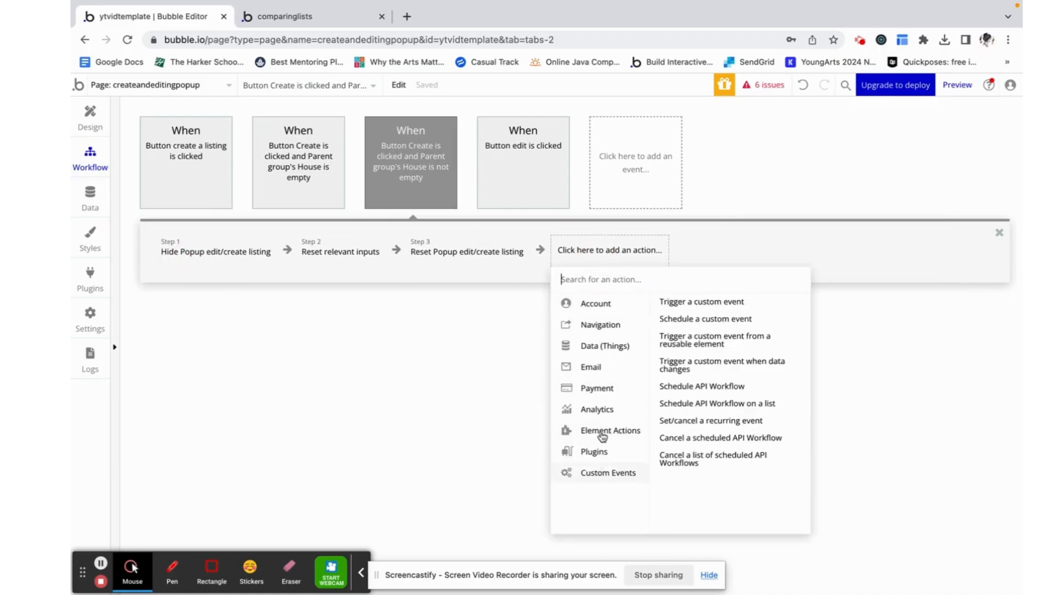
mouse_move(610, 346)
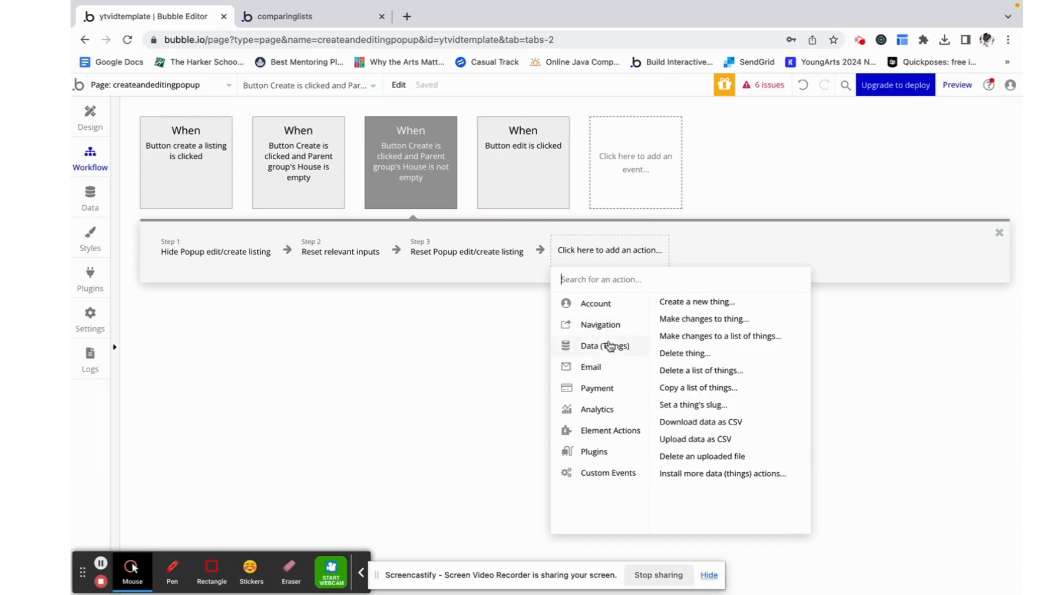
click(704, 319)
click(849, 183)
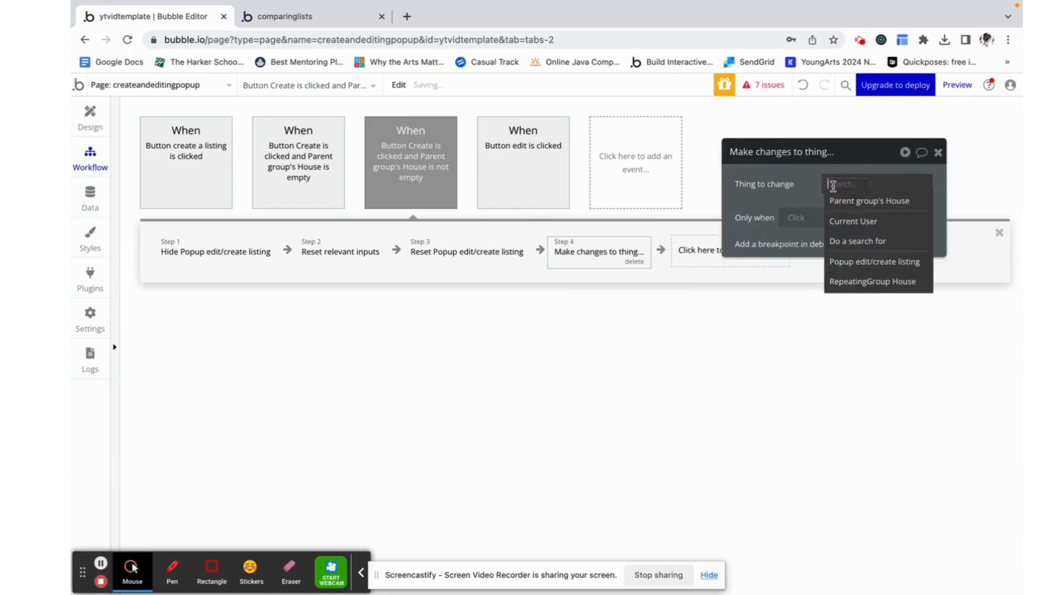
click(873, 202)
click(809, 230)
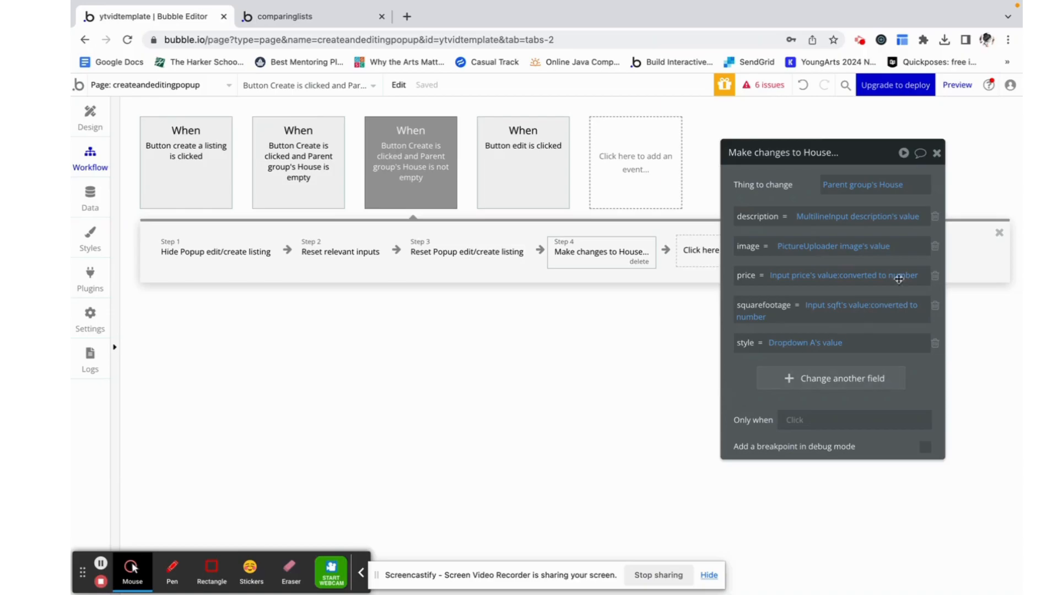
click(937, 153)
Move the Make changes to House action between the Hide Popup edit/create listing and Reset relevant inputs actions.
click(596, 256)
click(307, 255)
drag(560, 265, 330, 259)
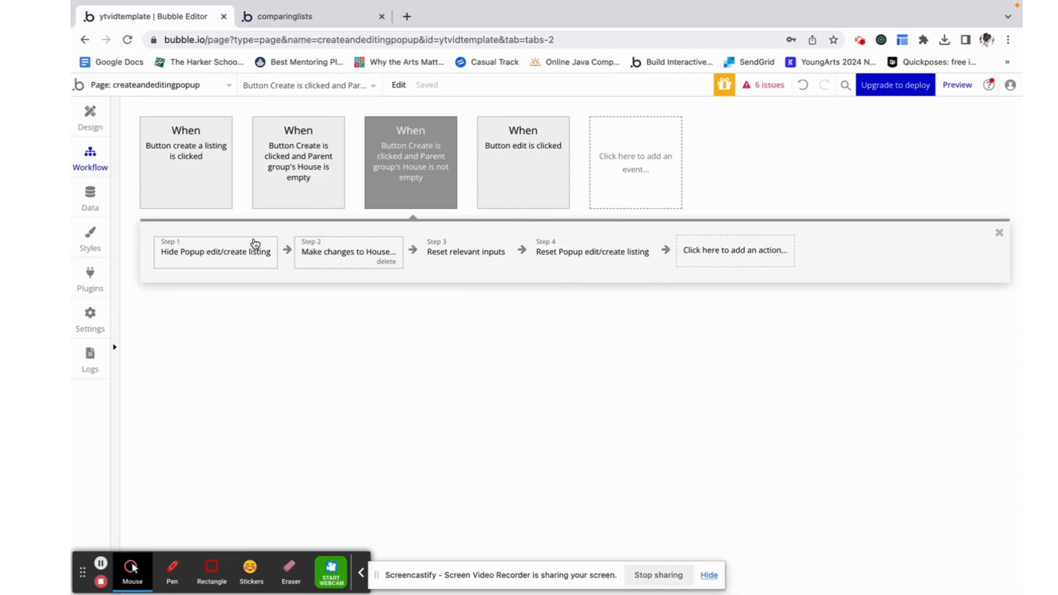
Preview the page, open the Create a Listing popup to check its empty inputs, and close it.
click(958, 85)
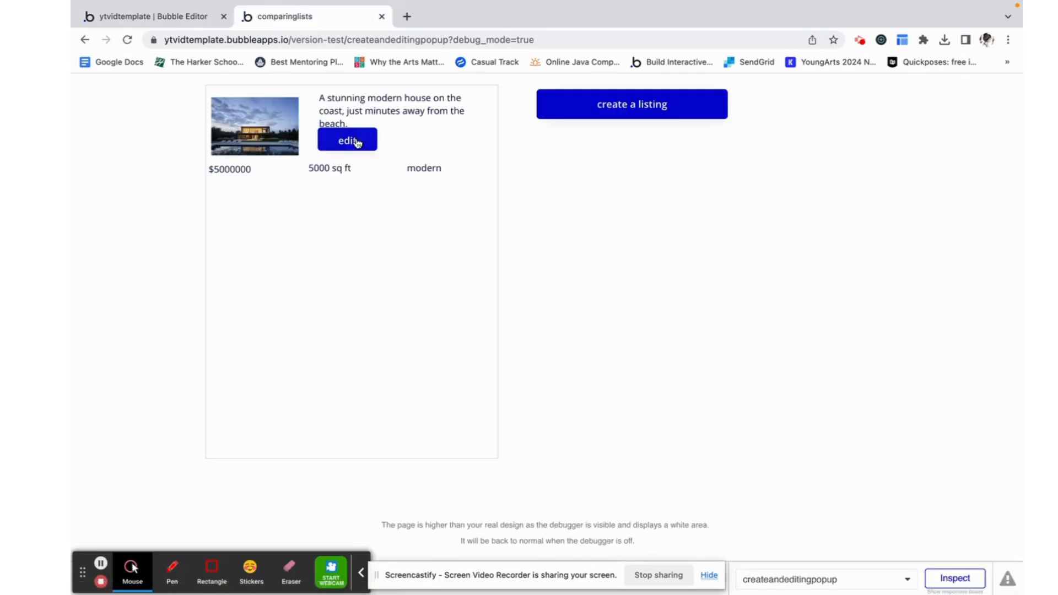
click(591, 105)
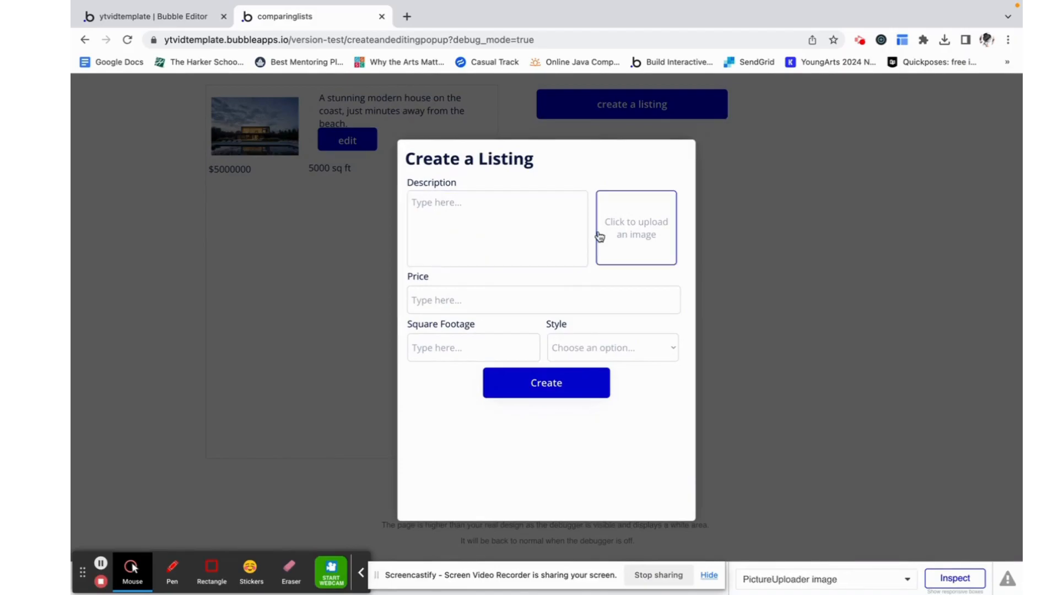
click(762, 429)
Edit the existing listing's description to replace "house" with "home", submit it, and check the updated text in the list.
click(370, 144)
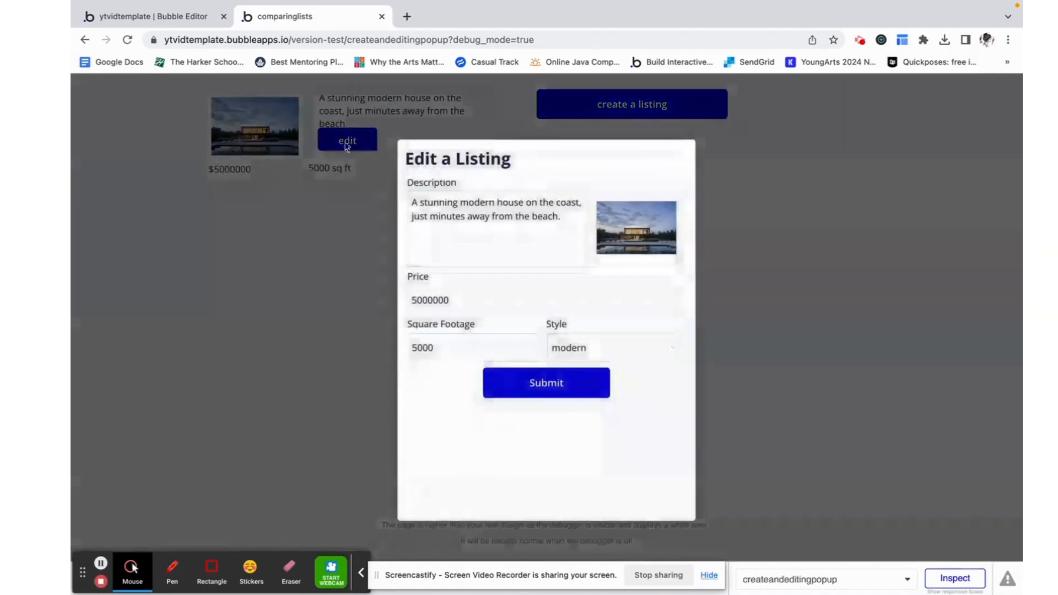
double_click(480, 203)
double_click(518, 203)
text(home)
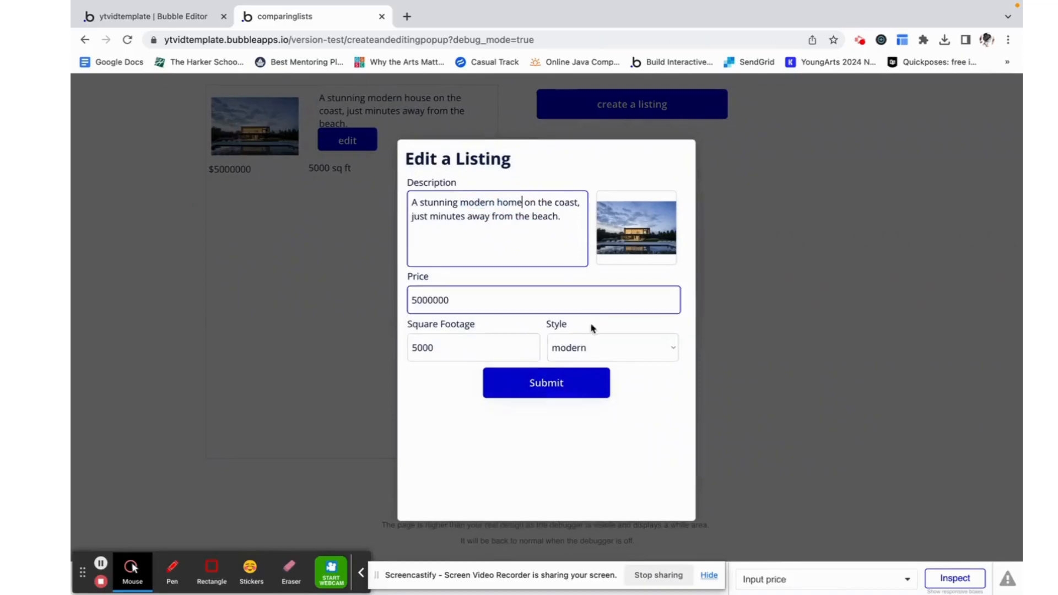
click(547, 391)
double_click(417, 97)
click(490, 189)
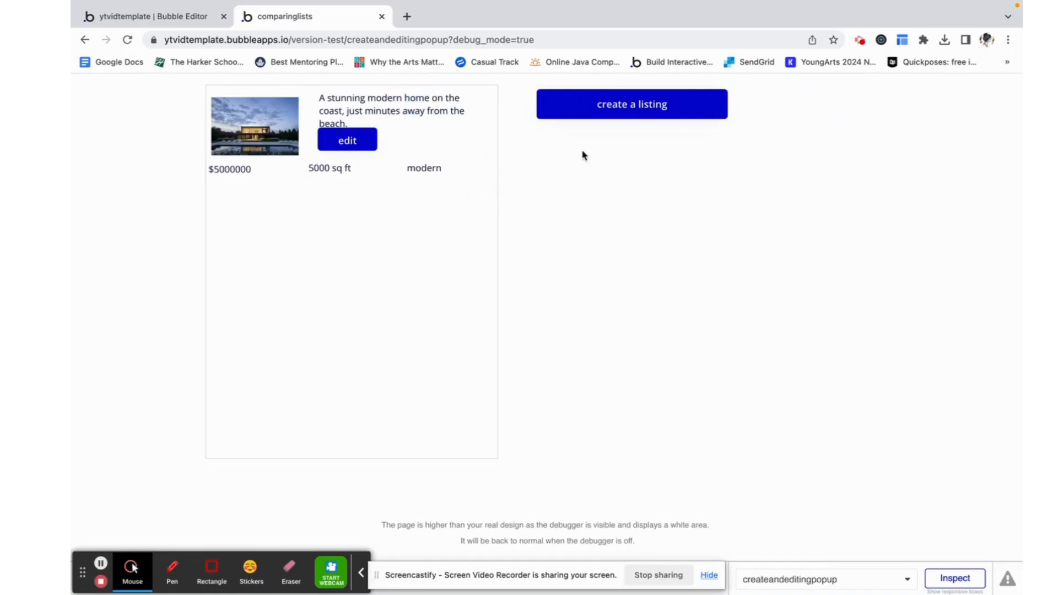
Open the popup for creating a new listing from the previewed page.
click(569, 116)
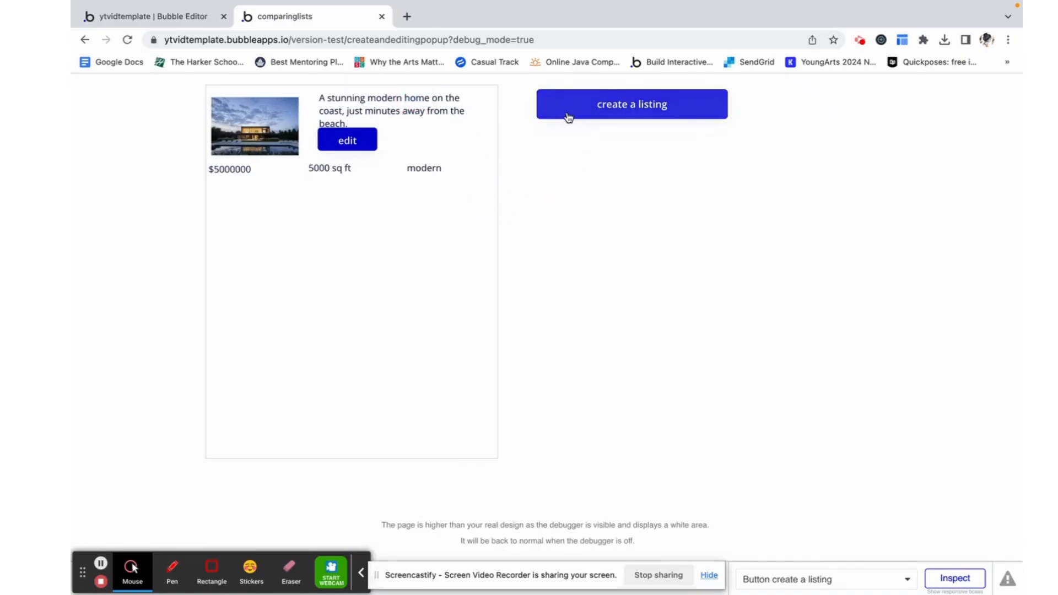